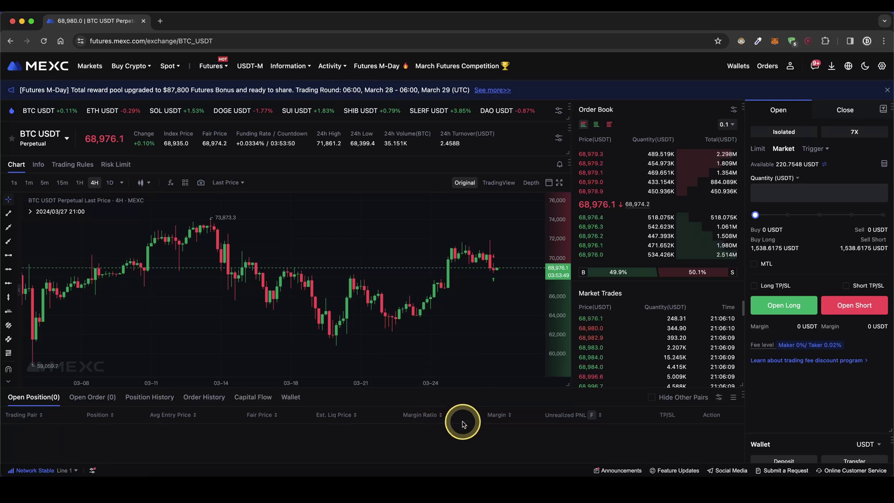
pyautogui.moveTo(798, 288)
pyautogui.mouseDown()
pyautogui.moveTo(760, 289)
pyautogui.moveTo(853, 295)
pyautogui.mouseUp()
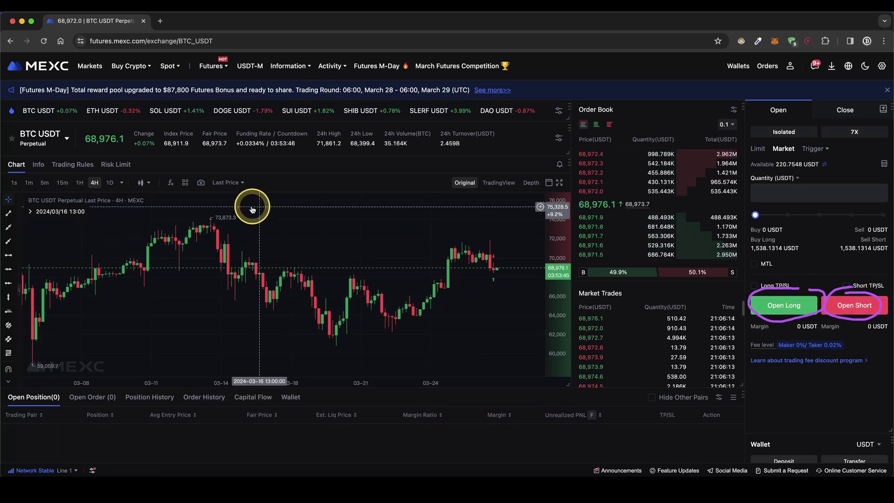
pyautogui.moveTo(229, 183); pyautogui.dragTo(56, 74)
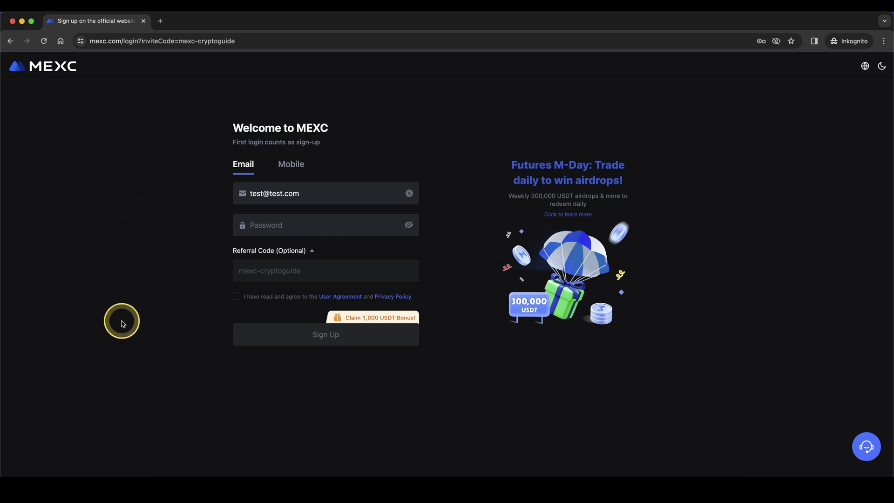
pyautogui.moveTo(488, 209); pyautogui.dragTo(413, 307)
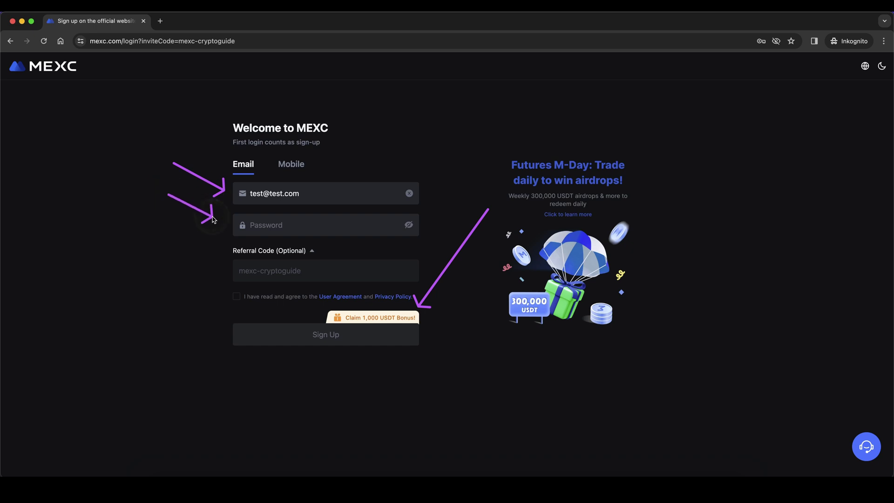
pyautogui.moveTo(173, 260); pyautogui.dragTo(232, 326)
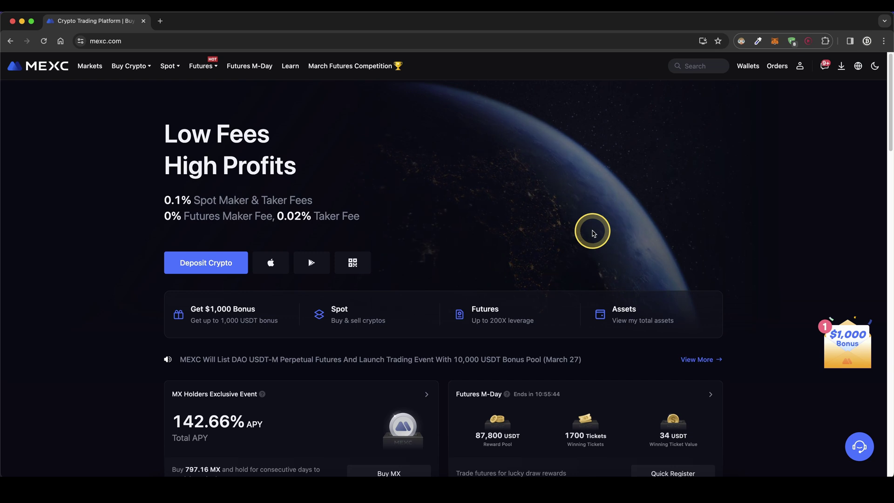
# Open the wallet's deposit page and browse the coins available to deposit, keeping USDT as the selected crypto
pyautogui.moveTo(754, 68)
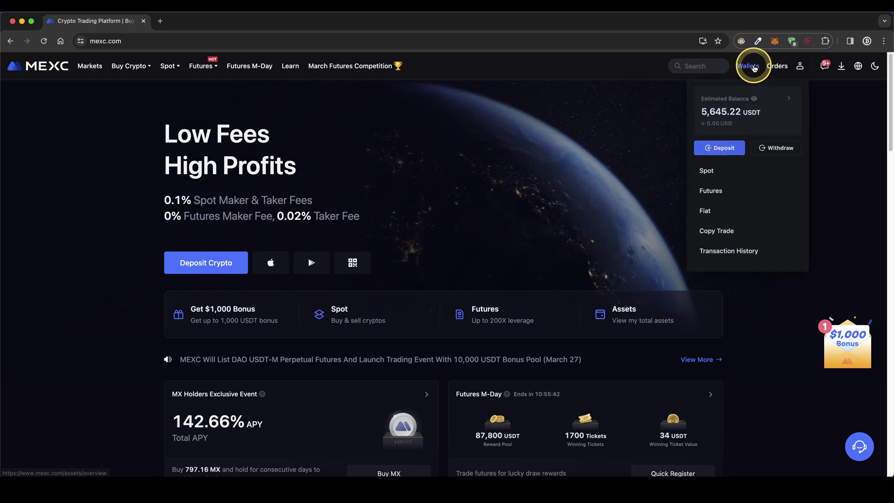
pyautogui.click(722, 150)
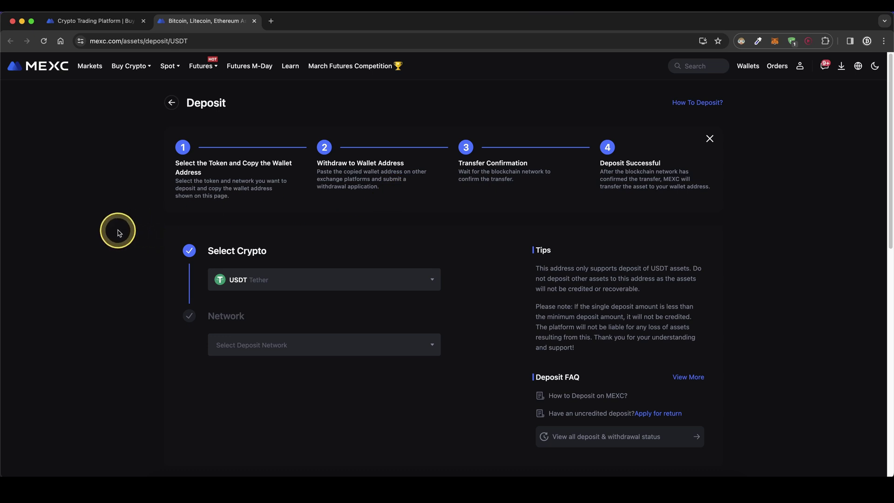
pyautogui.click(238, 278)
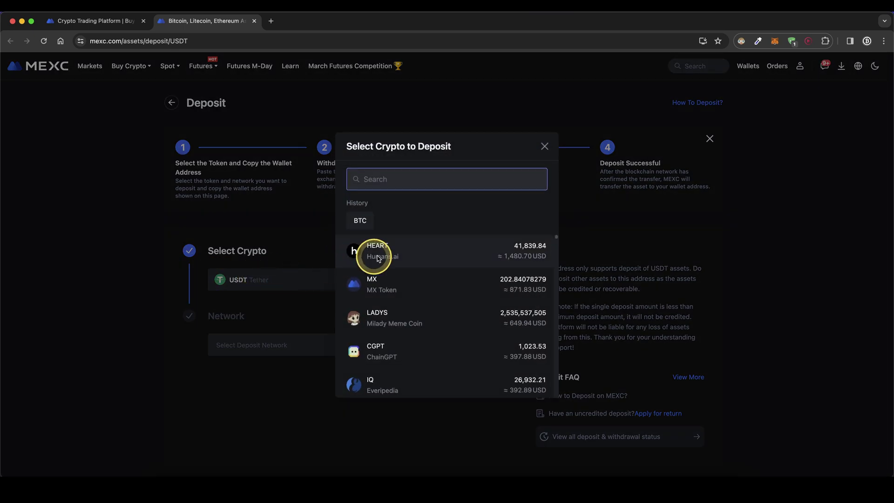
pyautogui.scroll(-1, 429, 265)
pyautogui.scroll(1, 395, 322)
pyautogui.scroll(-5, 395, 323)
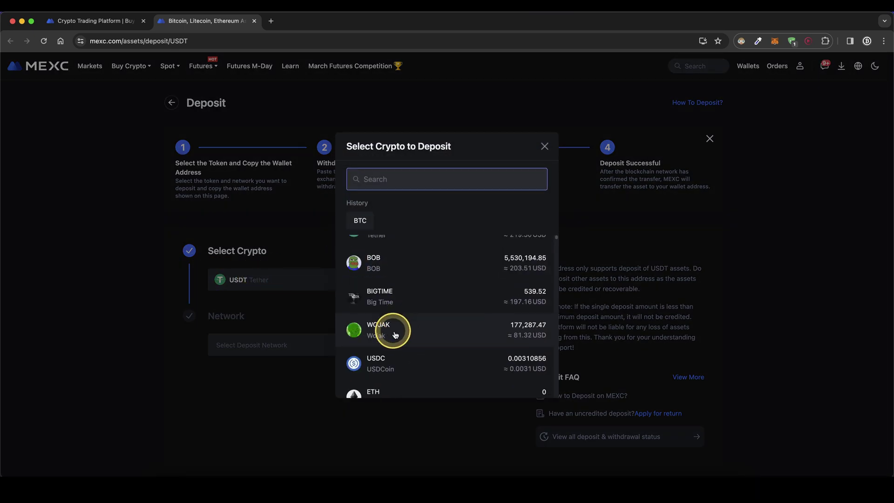
pyautogui.click(229, 269)
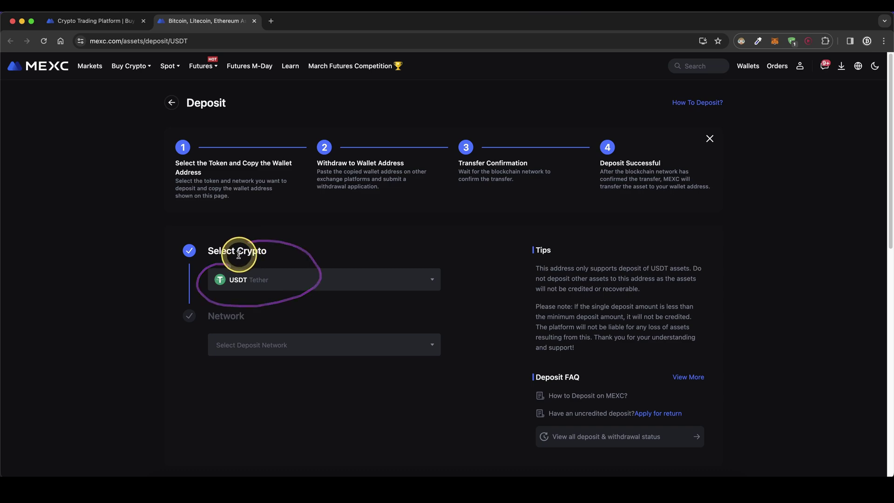
# Choose Ethereum(ERC20) as the deposit network for USDT and view the deposit address
pyautogui.click(276, 354)
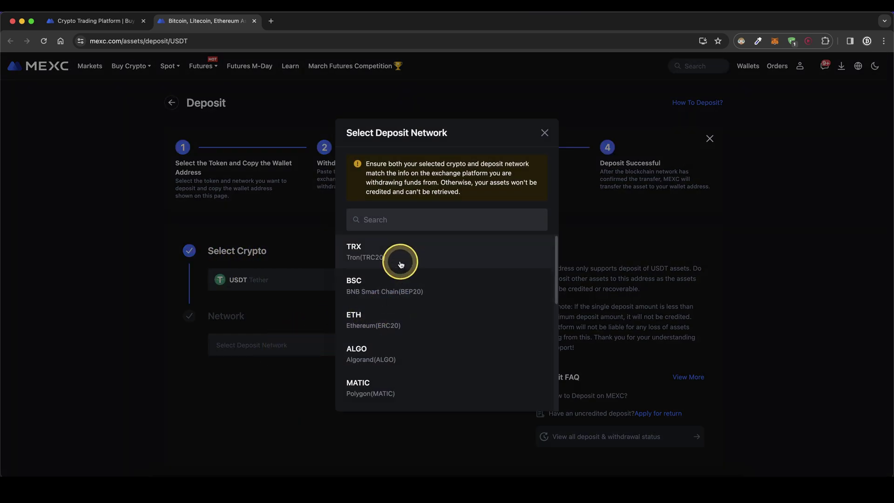
pyautogui.scroll(-1, 406, 304)
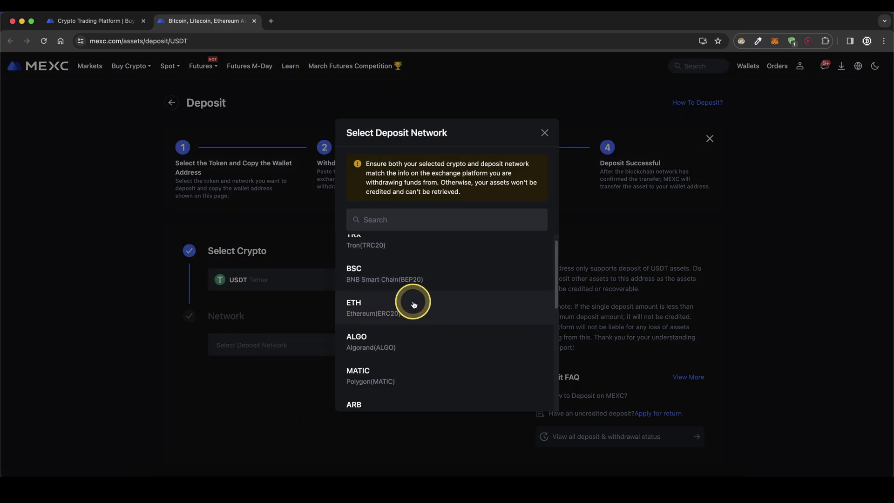
pyautogui.click(410, 300)
pyautogui.scroll(-1, 392, 307)
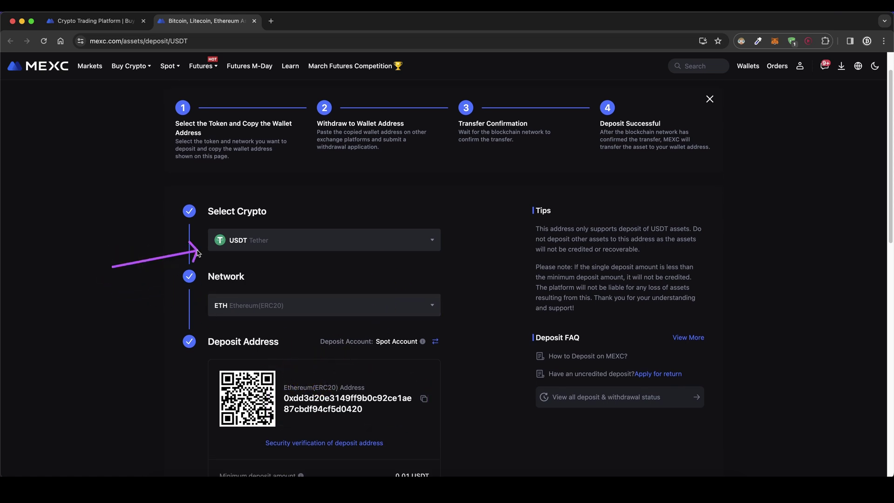
pyautogui.moveTo(94, 329); pyautogui.dragTo(199, 305)
pyautogui.moveTo(154, 383); pyautogui.dragTo(200, 388)
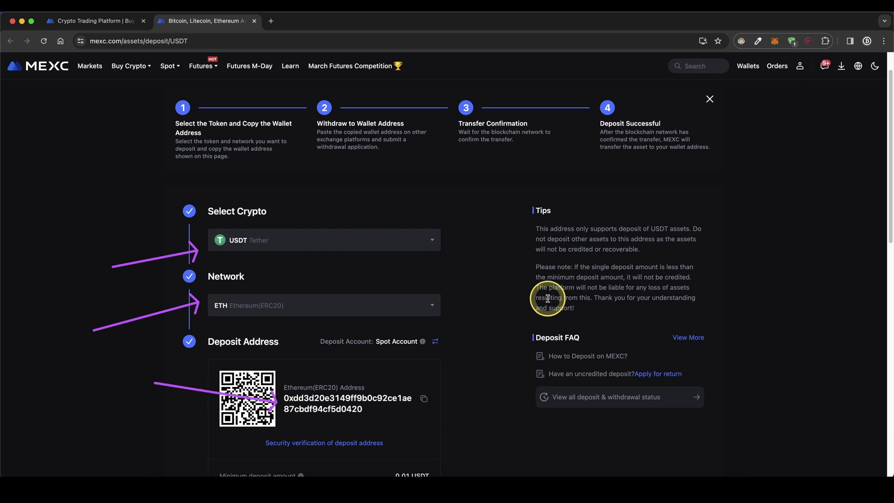
pyautogui.scroll(2, 541, 296)
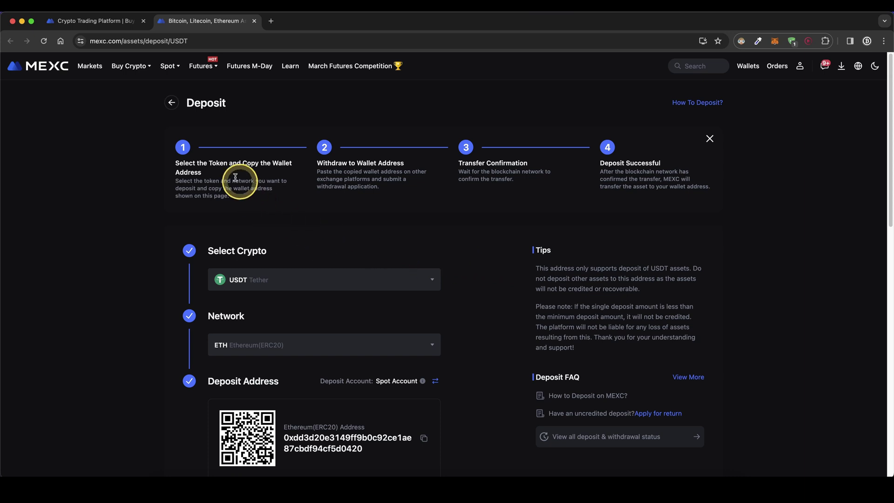
# Open the debit/credit card page for buying crypto and look at the amount and currency to pay with
pyautogui.moveTo(138, 73)
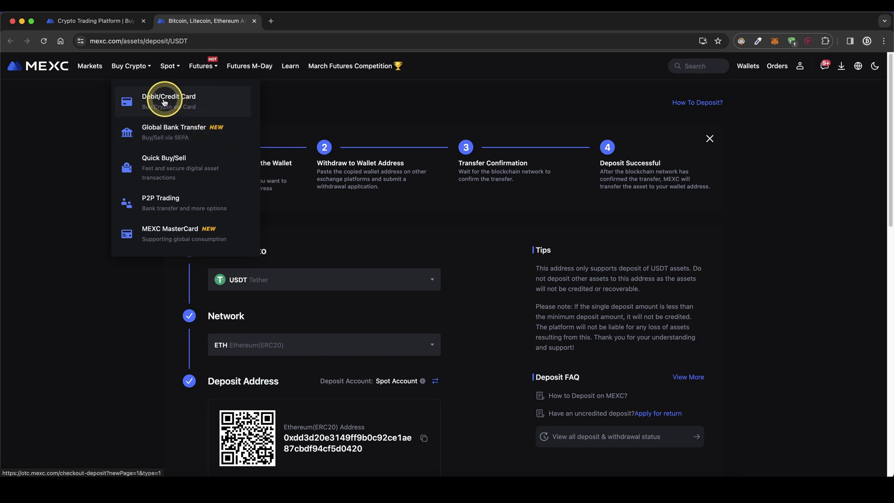
pyautogui.click(217, 100)
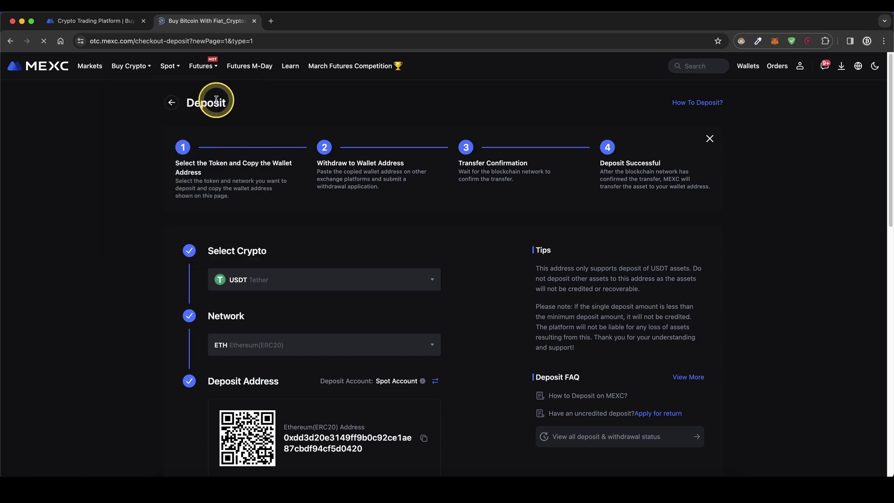
pyautogui.moveTo(215, 220); pyautogui.dragTo(228, 236)
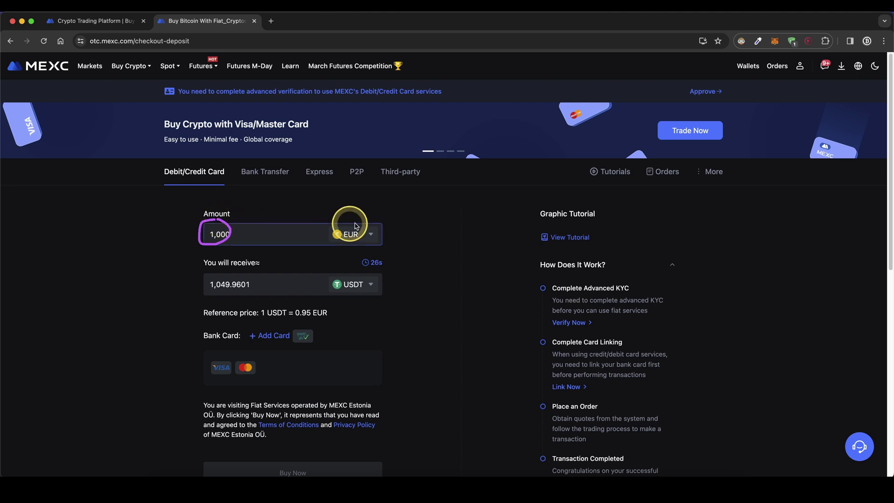
pyautogui.moveTo(426, 204); pyautogui.dragTo(403, 214)
# Examine the card purchase form: the coins that can be received, the option to add a bank card and the purchase option
pyautogui.click(375, 284)
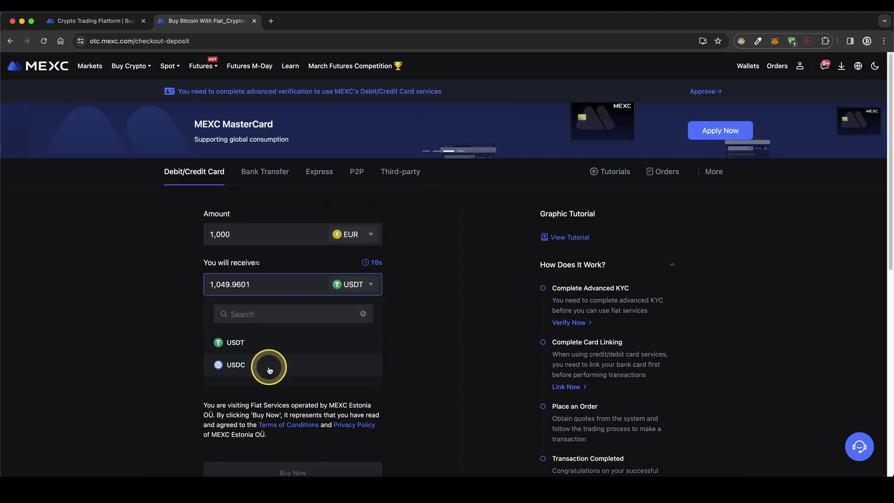
pyautogui.click(421, 294)
pyautogui.moveTo(449, 247); pyautogui.dragTo(385, 274)
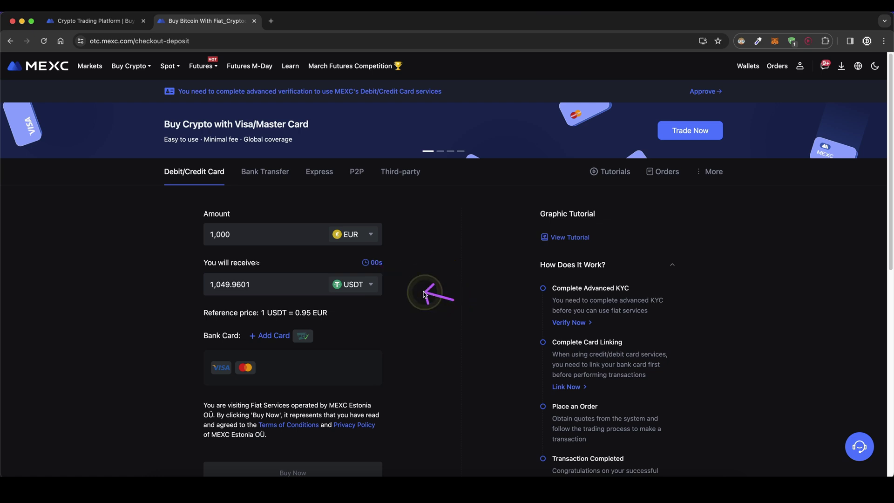
pyautogui.click(380, 286)
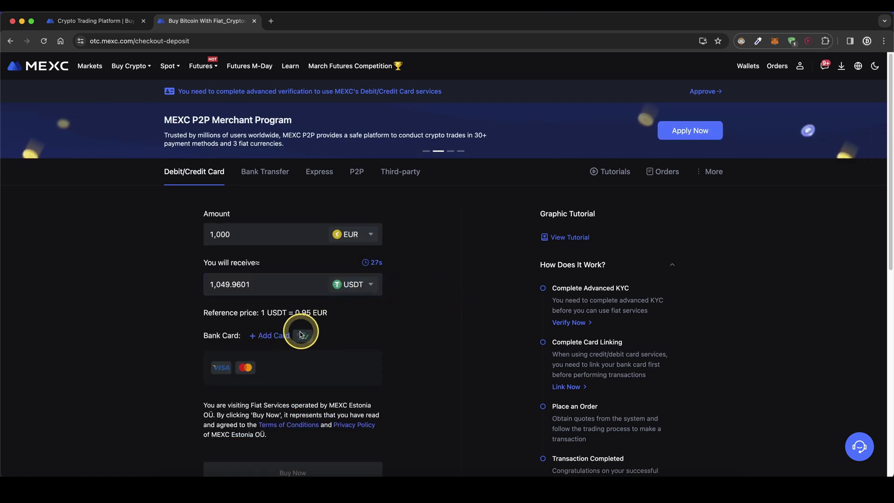
pyautogui.click(270, 341)
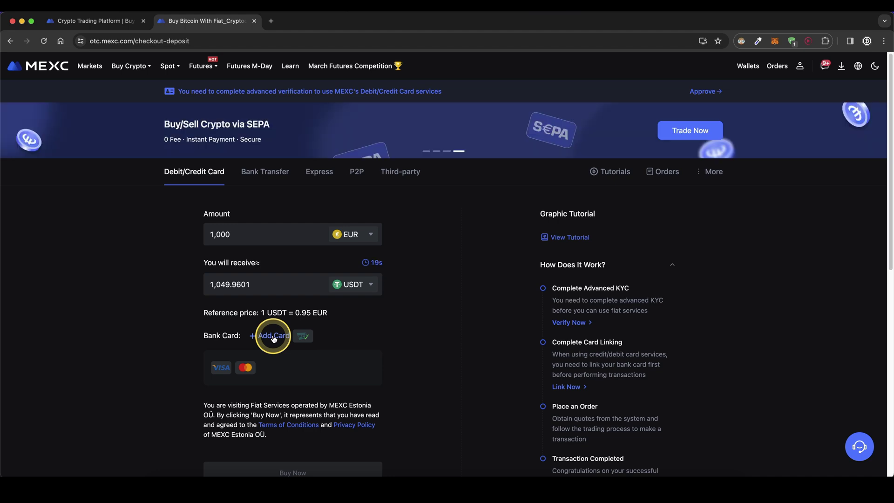
pyautogui.scroll(-3, 274, 339)
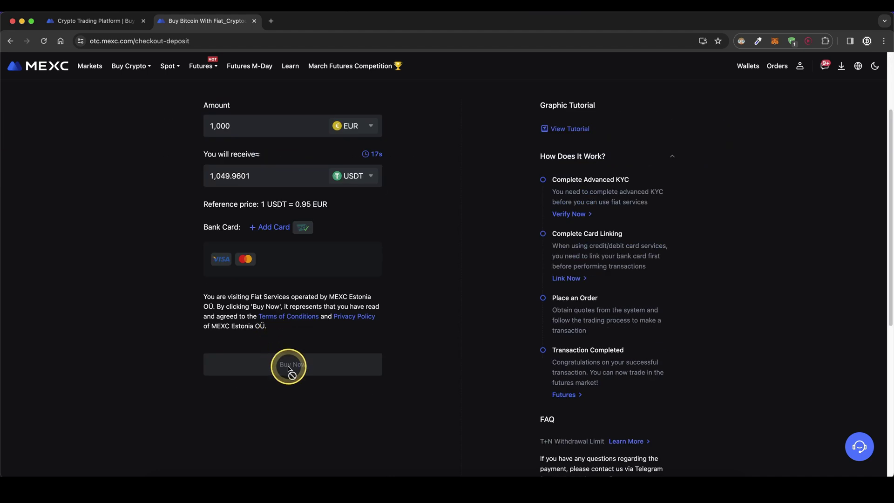
pyautogui.scroll(3, 163, 352)
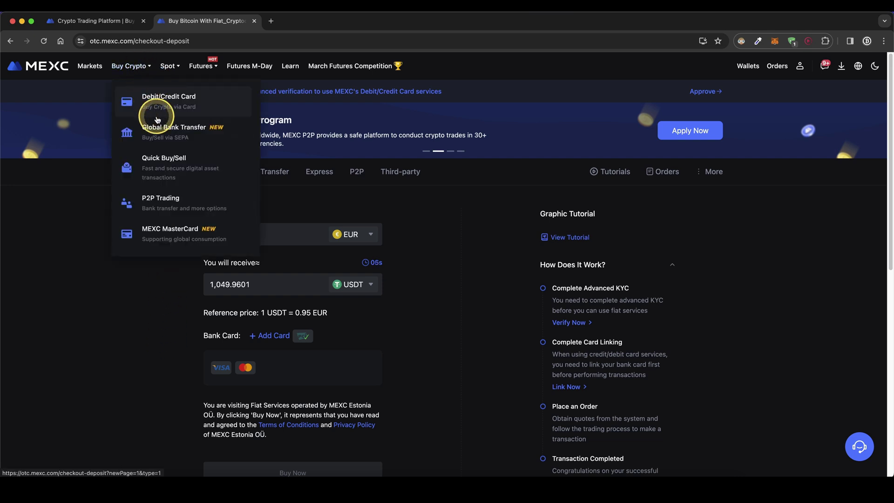
# Open the global bank transfer page for buying crypto and look at the EUR amount and the USDT to receive
pyautogui.click(189, 132)
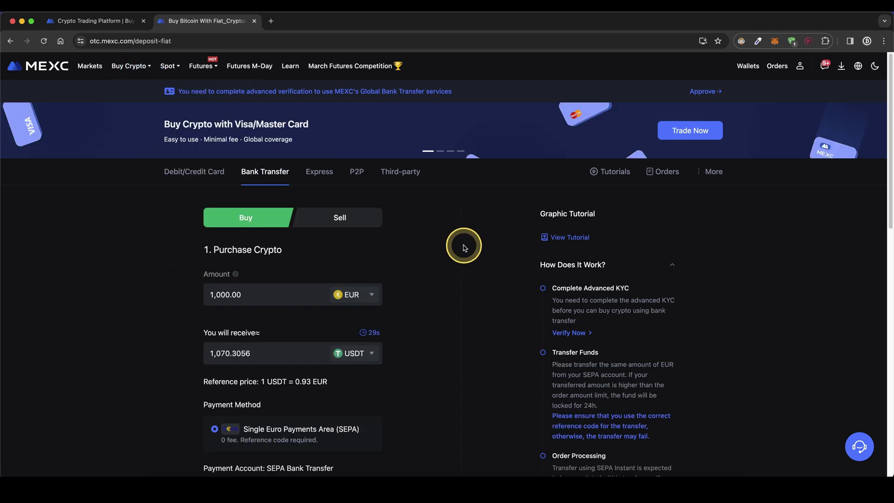
pyautogui.moveTo(451, 248); pyautogui.dragTo(392, 289)
pyautogui.moveTo(133, 272); pyautogui.dragTo(200, 293)
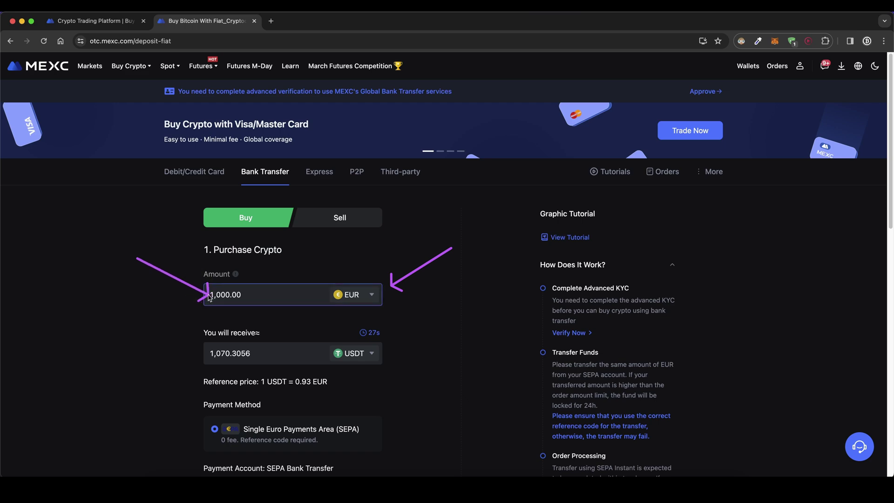
pyautogui.moveTo(254, 334); pyautogui.dragTo(198, 372)
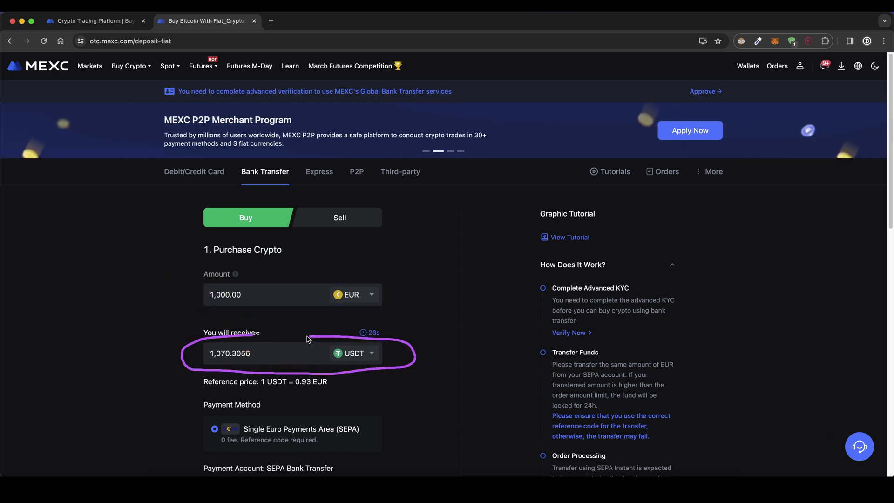
# Review the SEPA payment method, its reference code requirement, the transaction fee and the order processing times
pyautogui.scroll(-4, 426, 276)
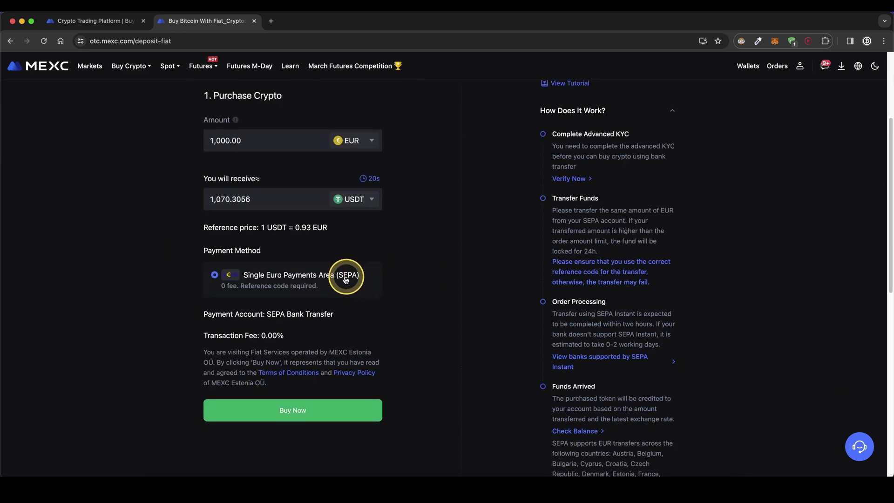
pyautogui.moveTo(248, 281); pyautogui.dragTo(285, 283)
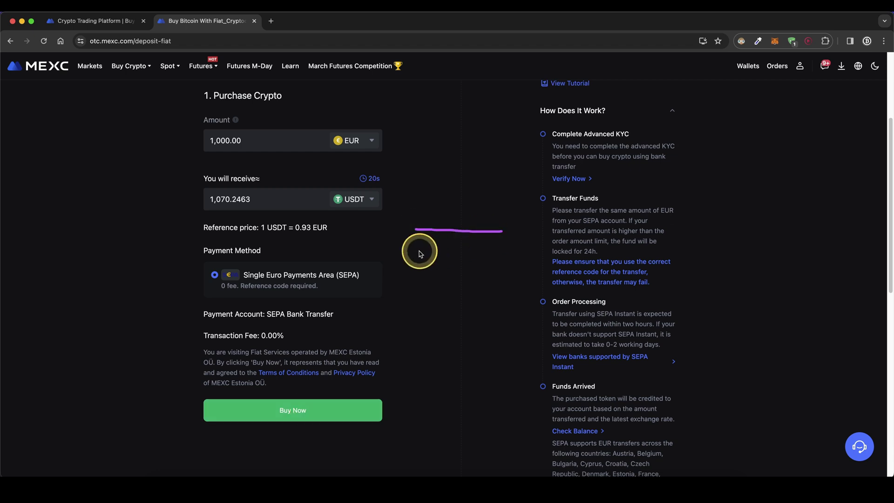
pyautogui.moveTo(420, 273); pyautogui.dragTo(504, 275)
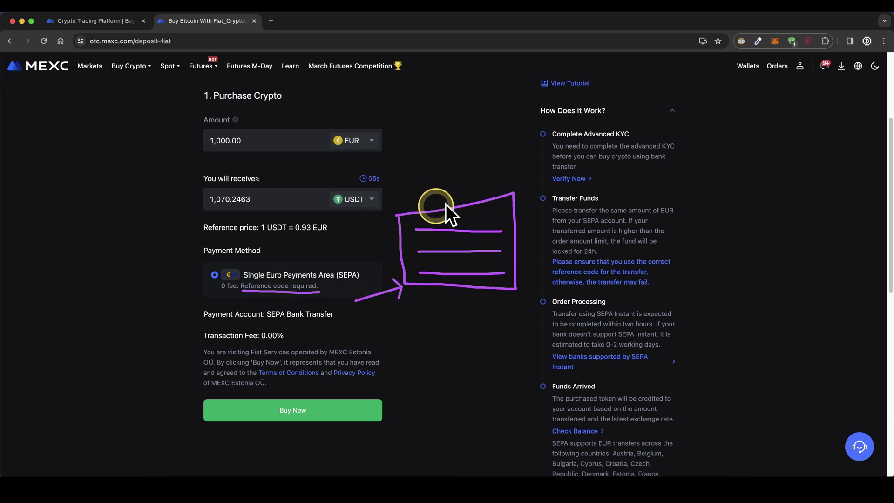
pyautogui.press('Escape')
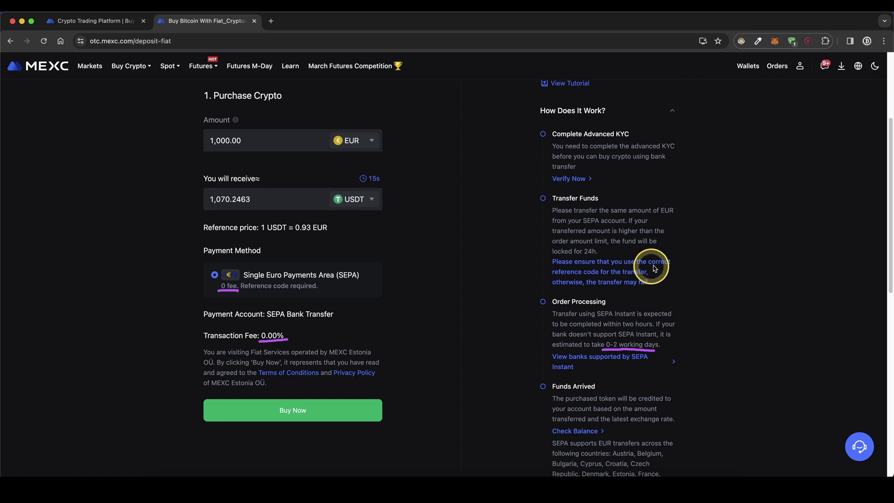
pyautogui.moveTo(660, 251); pyautogui.dragTo(645, 271)
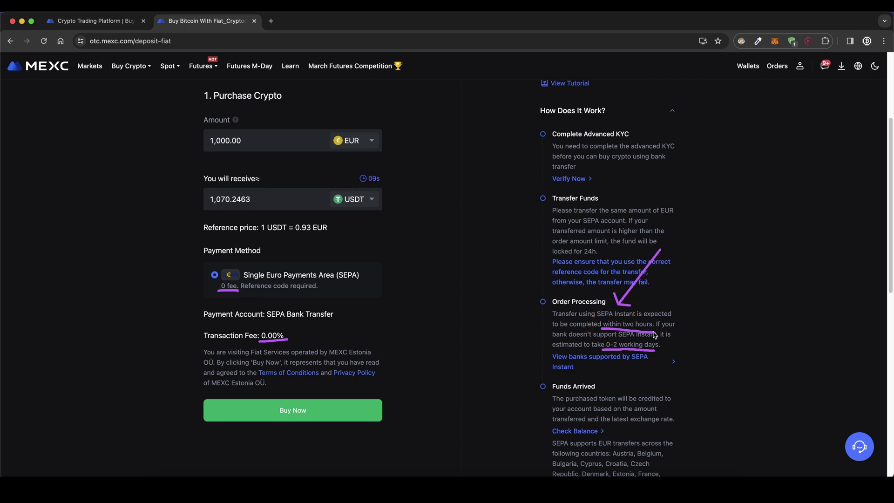
pyautogui.scroll(5, 457, 293)
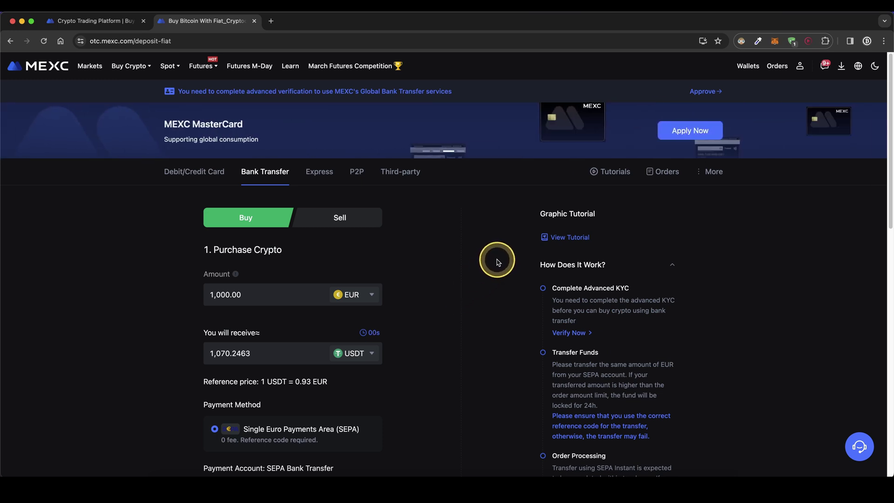
# Open the spot wallet and locate USDT in the assets list
pyautogui.moveTo(746, 72)
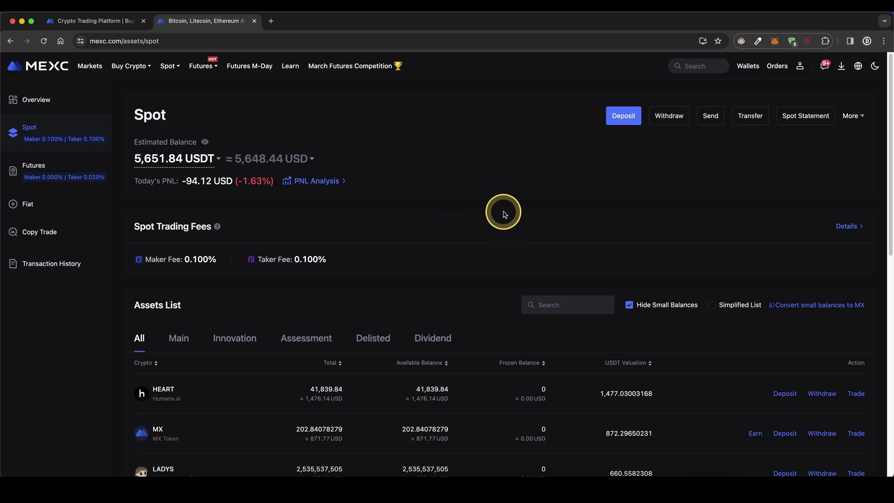
pyautogui.scroll(-8, 503, 213)
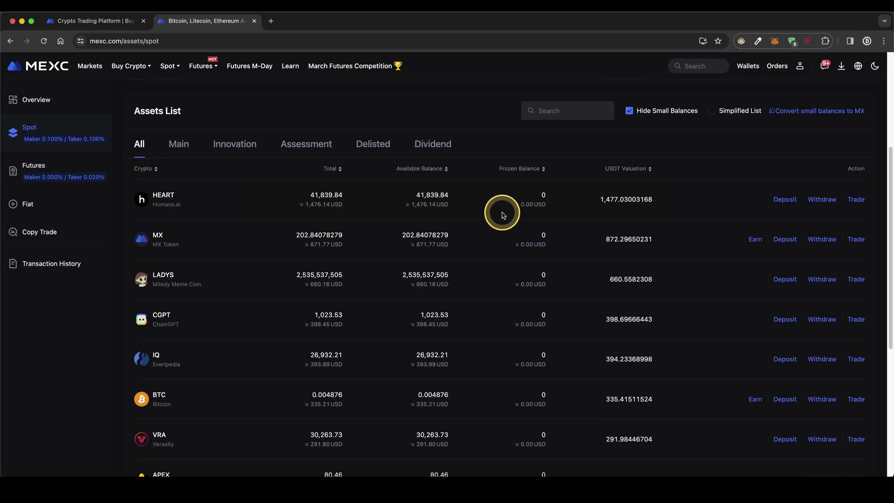
pyautogui.moveTo(177, 336); pyautogui.dragTo(122, 343)
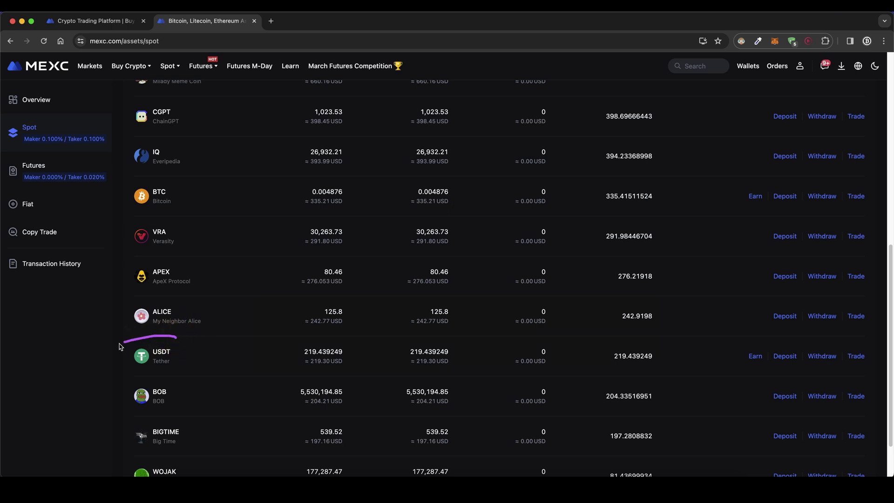
# Check the USDT balance held in the spot wallet's assets list
pyautogui.moveTo(225, 343); pyautogui.dragTo(304, 352)
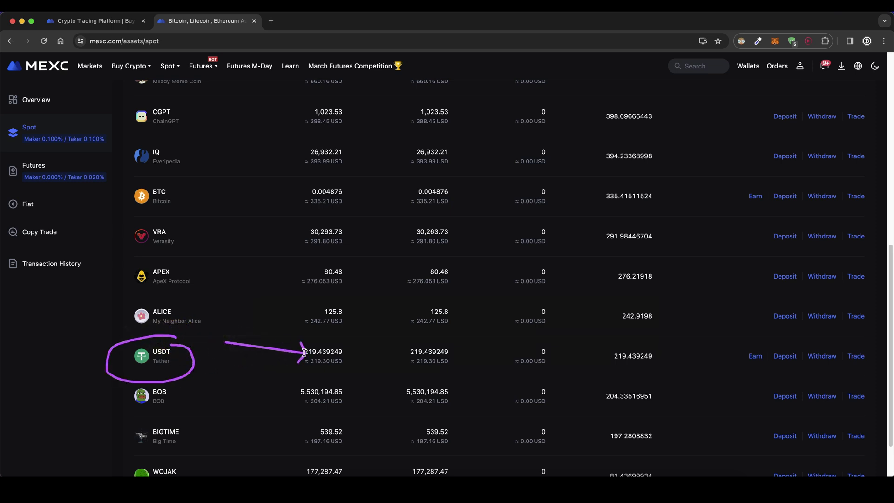
pyautogui.moveTo(177, 281); pyautogui.dragTo(118, 291)
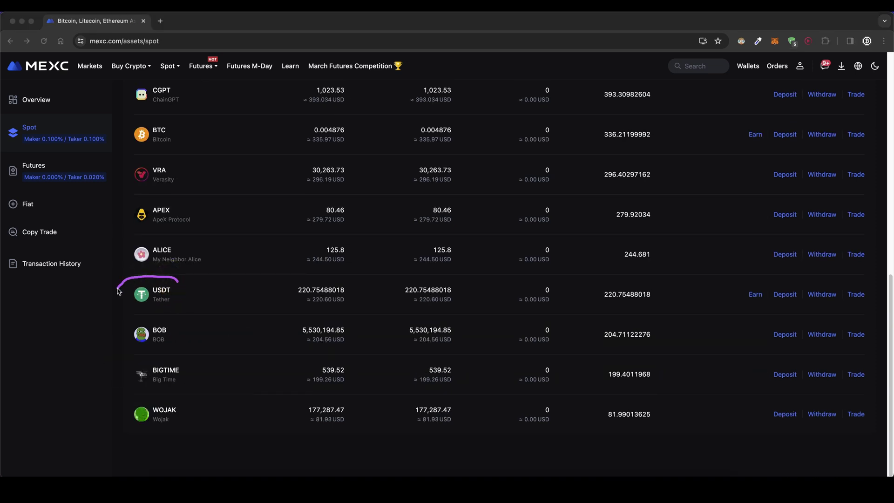
pyautogui.click(201, 282)
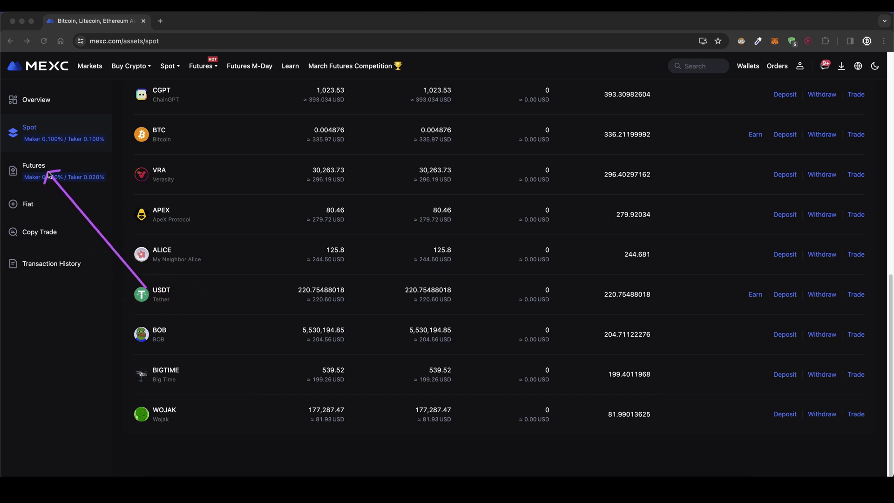
# Transfer the entire USDT balance, 220.75488018 USDT, from the Spot wallet to the Futures wallet
pyautogui.scroll(10, 300, 279)
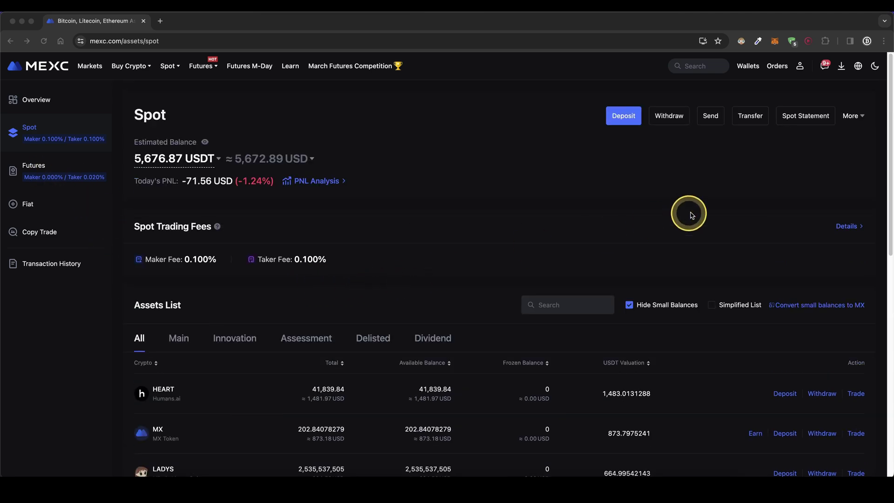
pyautogui.click(744, 122)
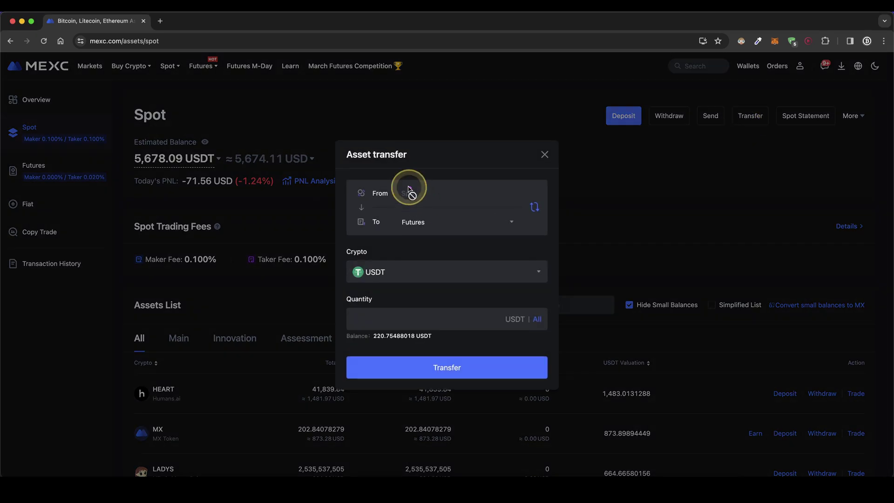
pyautogui.moveTo(404, 211); pyautogui.dragTo(396, 213)
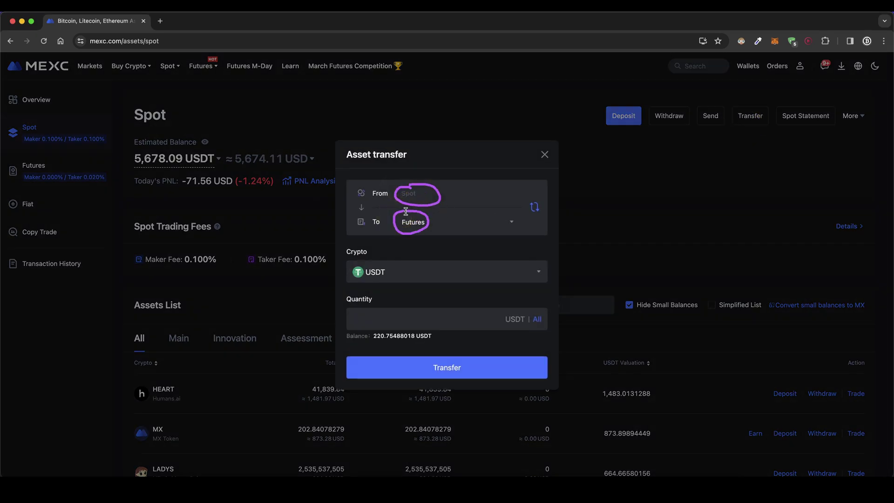
pyautogui.moveTo(361, 265); pyautogui.dragTo(350, 280)
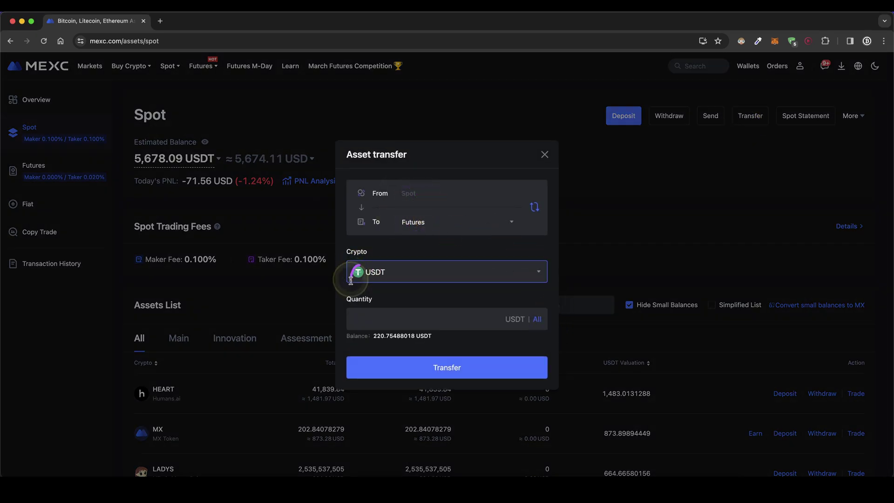
pyautogui.click(537, 319)
pyautogui.click(429, 373)
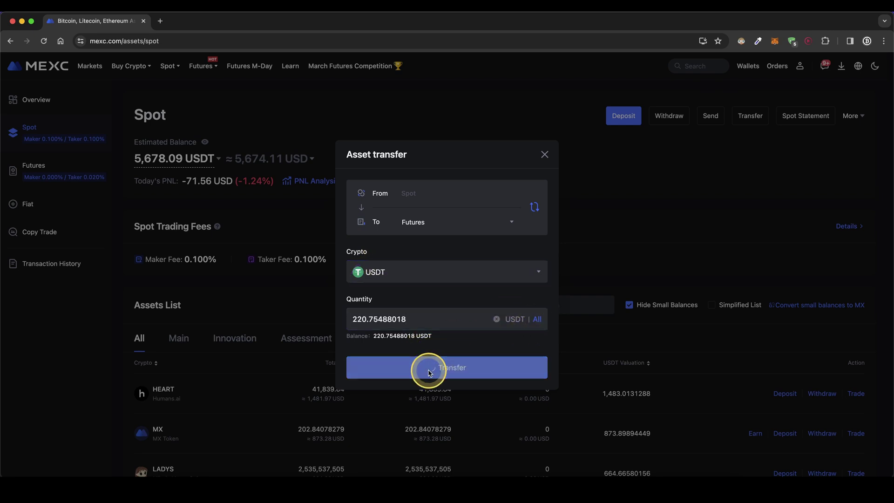
# Open the futures wallet and check the USDT equity in its assets list
pyautogui.click(63, 171)
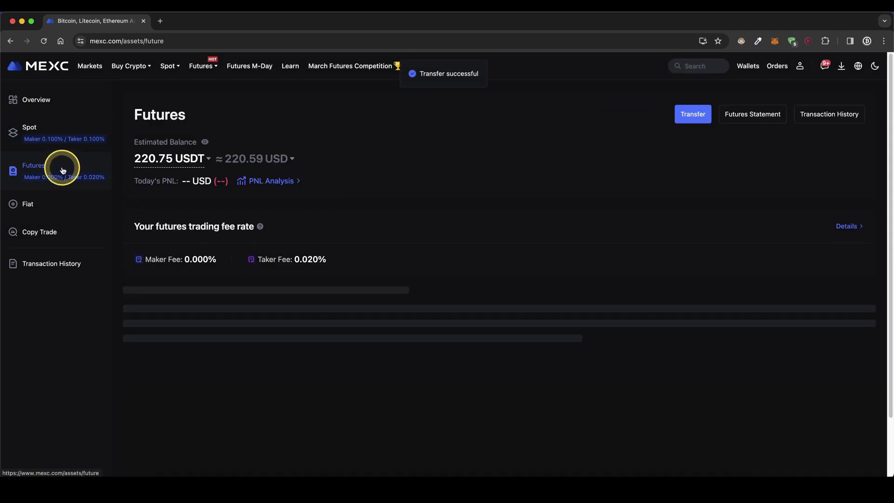
pyautogui.moveTo(210, 359); pyautogui.dragTo(142, 398)
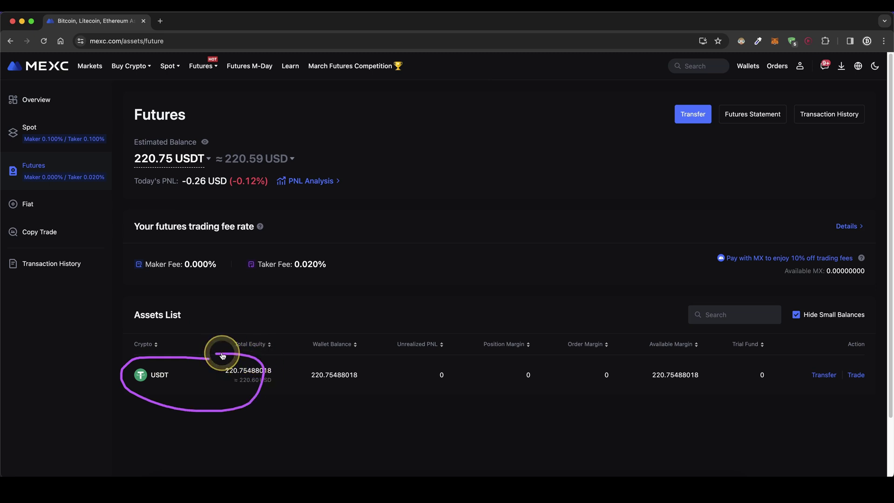
pyautogui.moveTo(223, 355); pyautogui.dragTo(207, 99)
# Open the USDT-M Perpetual Futures trading page
pyautogui.moveTo(205, 71)
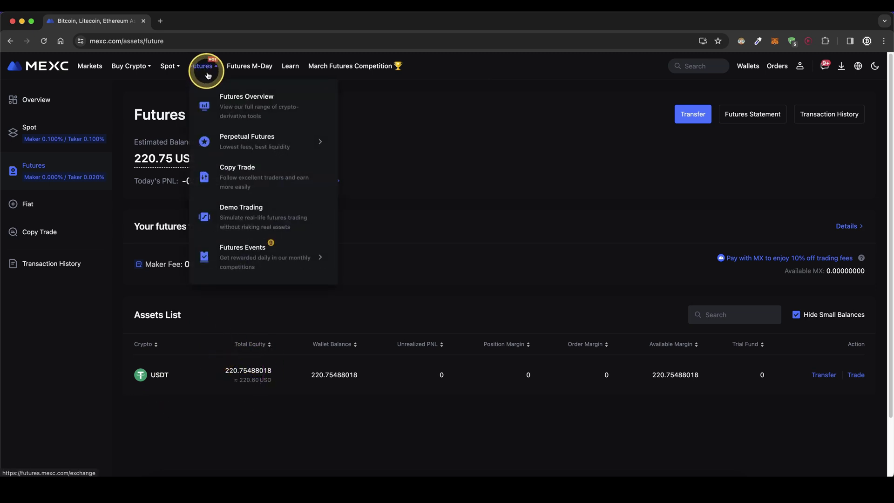
pyautogui.moveTo(236, 148)
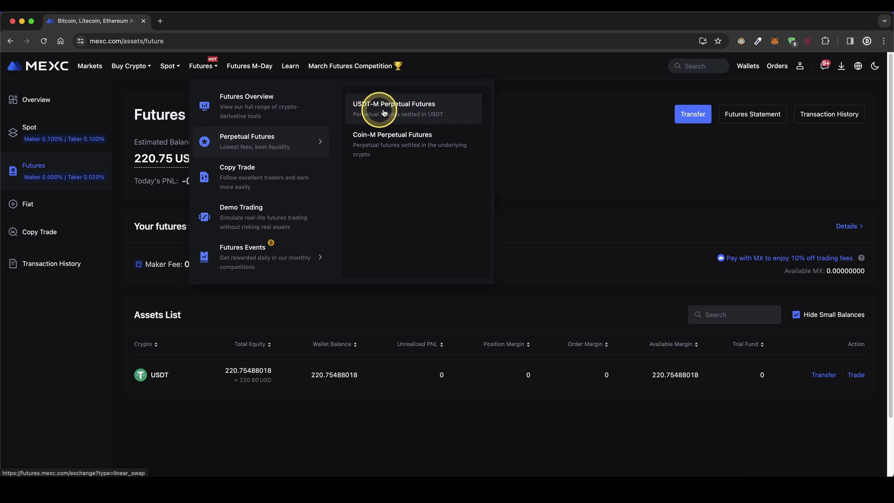
pyautogui.click(431, 114)
pyautogui.moveTo(184, 366)
pyautogui.mouseDown()
pyautogui.moveTo(605, 399)
pyautogui.moveTo(666, 132)
pyautogui.moveTo(136, 189)
pyautogui.moveTo(186, 368)
pyautogui.mouseUp()
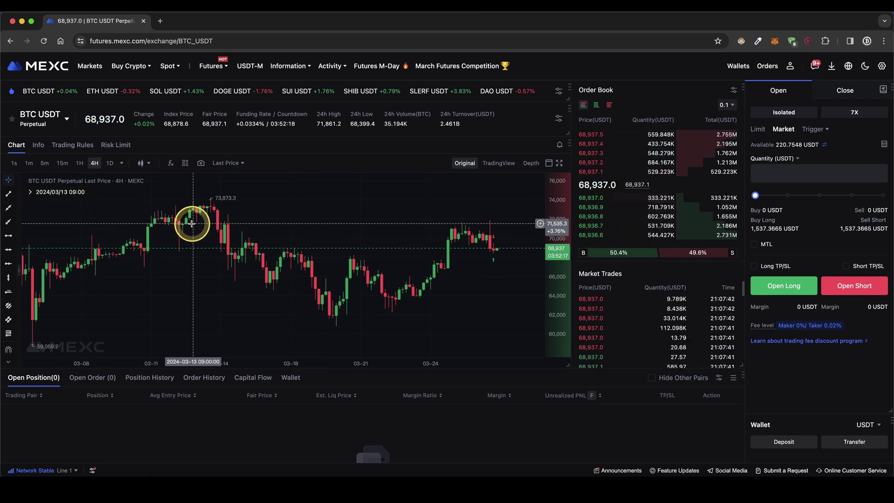
# Open the trading pair selector and browse the available USDT-M perpetual pairs and its search option
pyautogui.moveTo(203, 231); pyautogui.dragTo(90, 141)
pyautogui.click(48, 119)
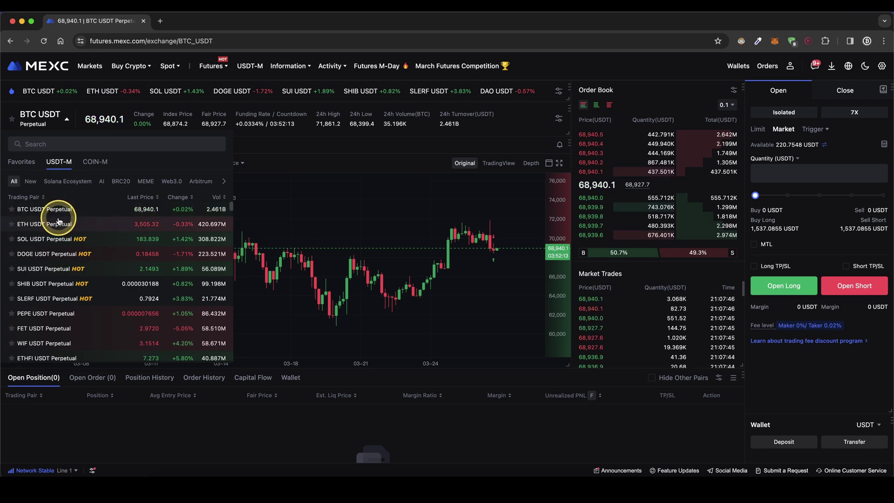
pyautogui.scroll(-5, 86, 236)
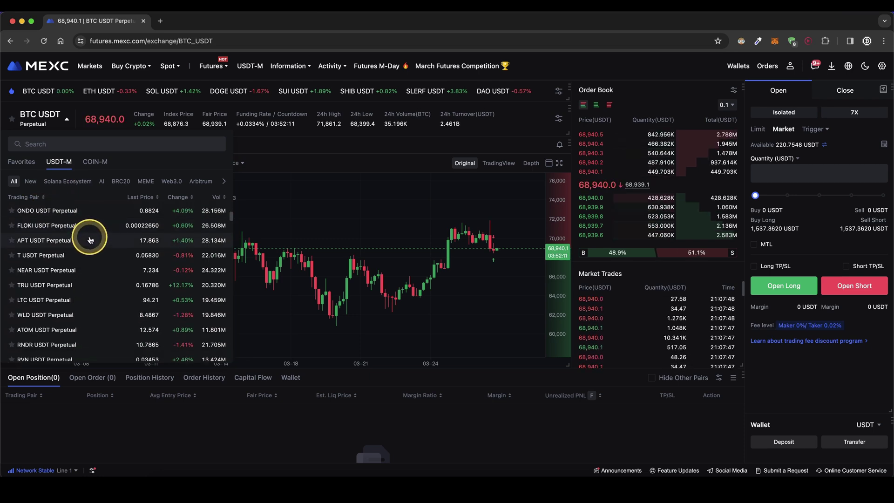
pyautogui.click(34, 147)
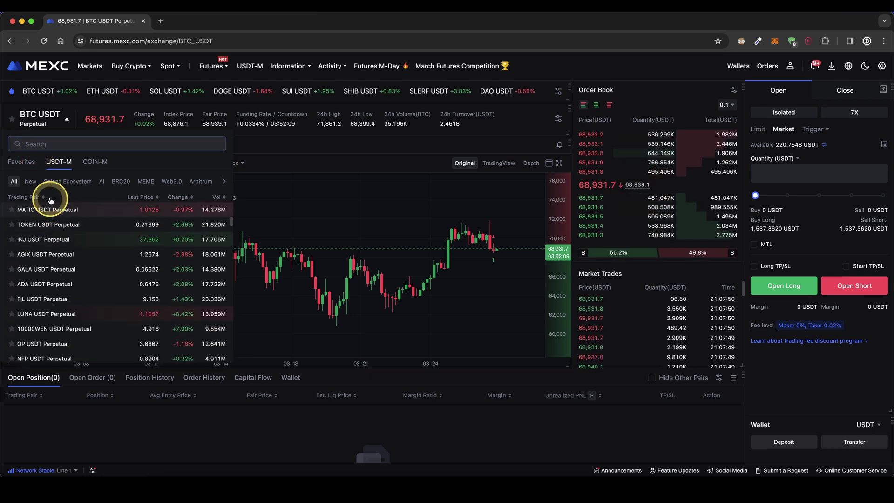
# Look over the BTC USDT chart's timeframe options, the order book and the recent market trades
pyautogui.moveTo(275, 152)
pyautogui.mouseDown()
pyautogui.moveTo(70, 160)
pyautogui.moveTo(56, 344)
pyautogui.moveTo(570, 289)
pyautogui.moveTo(242, 156)
pyautogui.mouseUp()
pyautogui.moveTo(116, 245); pyautogui.dragTo(108, 174)
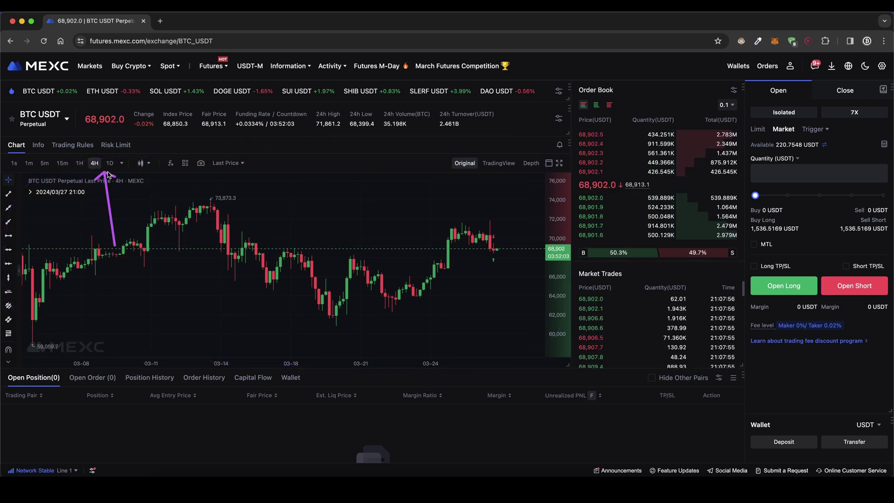
pyautogui.moveTo(584, 132)
pyautogui.mouseDown()
pyautogui.moveTo(580, 205)
pyautogui.moveTo(665, 241)
pyautogui.moveTo(582, 112)
pyautogui.mouseUp()
pyautogui.moveTo(557, 152); pyautogui.dragTo(617, 153)
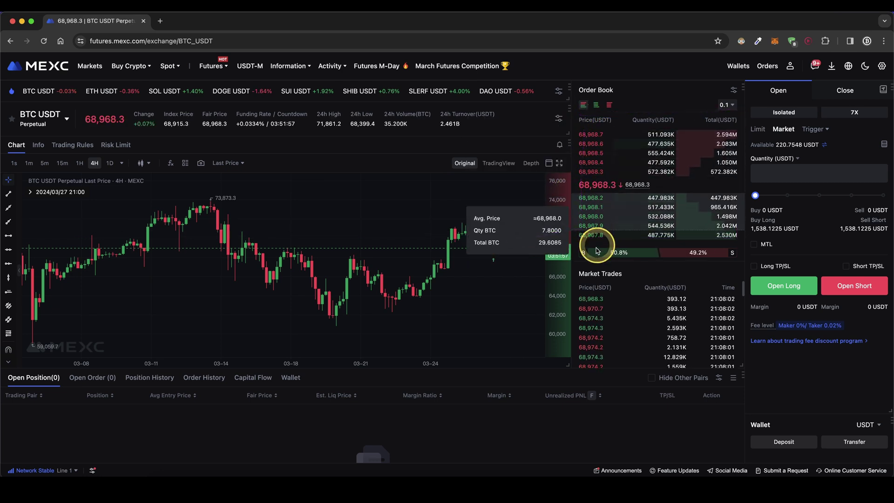
pyautogui.moveTo(580, 267); pyautogui.dragTo(576, 327)
pyautogui.moveTo(679, 370); pyautogui.dragTo(582, 269)
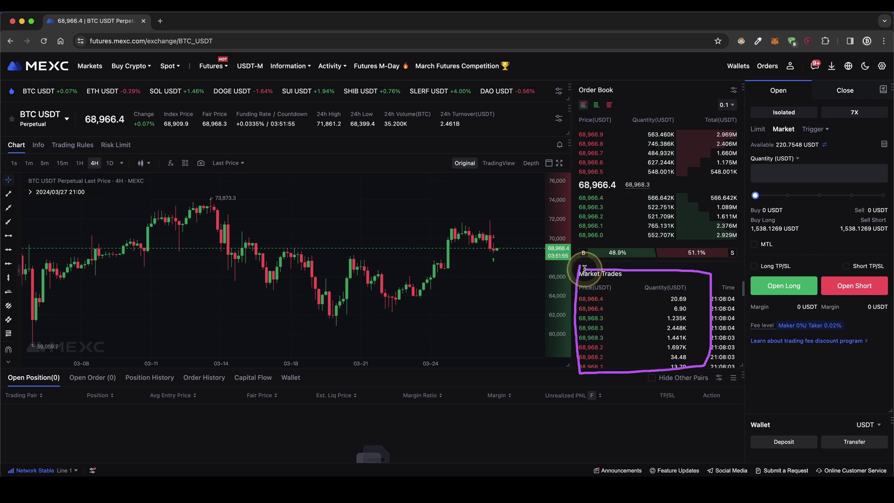
# Examine the area below the chart that lists open positions, open orders and order history
pyautogui.scroll(-2, 441, 422)
pyautogui.scroll(-2, 441, 421)
pyautogui.moveTo(396, 330); pyautogui.dragTo(105, 338)
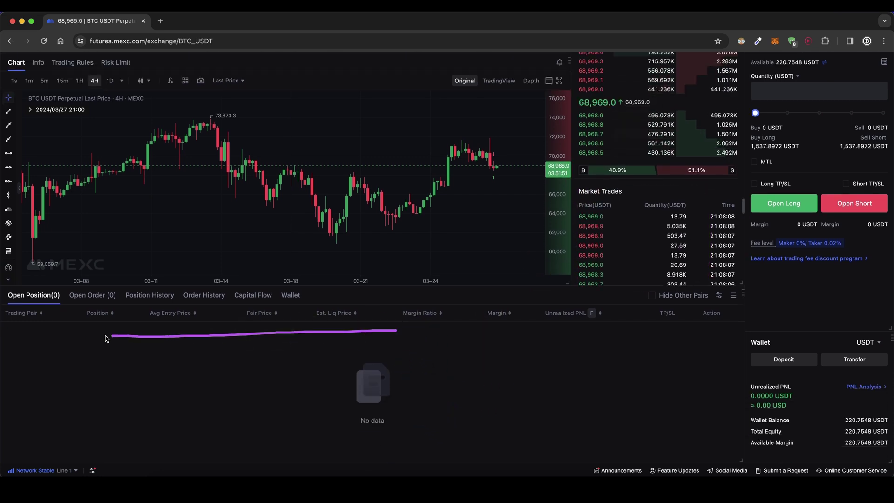
pyautogui.moveTo(28, 415)
pyautogui.mouseDown()
pyautogui.moveTo(561, 438)
pyautogui.moveTo(728, 380)
pyautogui.moveTo(301, 338)
pyautogui.mouseUp()
pyautogui.moveTo(140, 391); pyautogui.dragTo(37, 308)
pyautogui.moveTo(108, 367); pyautogui.dragTo(100, 315)
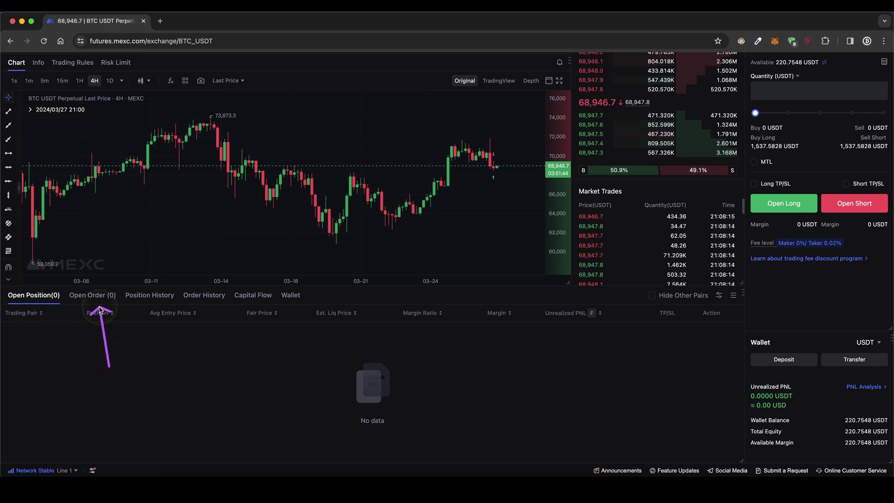
pyautogui.moveTo(235, 384); pyautogui.dragTo(208, 315)
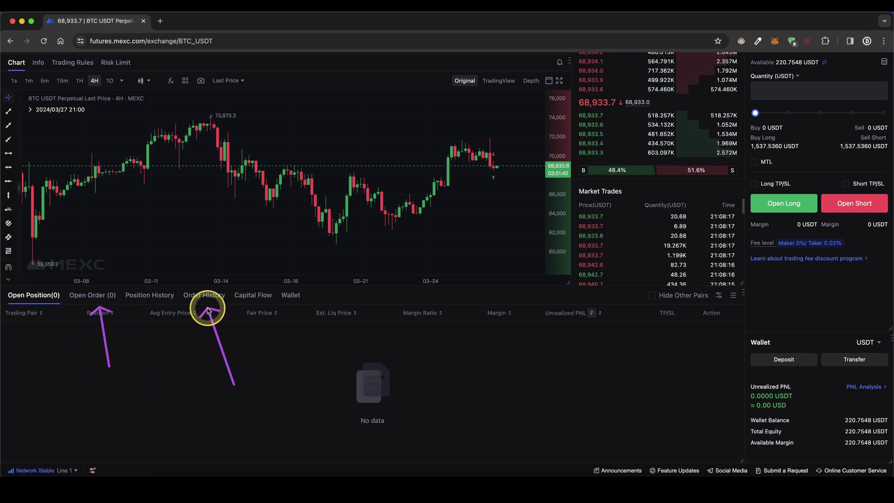
# Review the trading page's wallet section: unrealized PNL, wallet balance, and the deposit and transfer options
pyautogui.moveTo(794, 377)
pyautogui.mouseDown()
pyautogui.moveTo(777, 378)
pyautogui.moveTo(788, 386)
pyautogui.mouseUp()
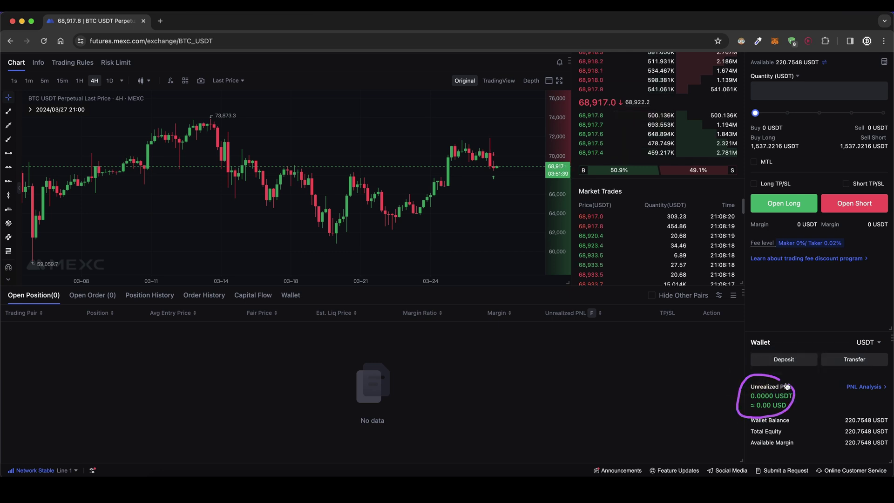
pyautogui.moveTo(852, 412); pyautogui.dragTo(830, 427)
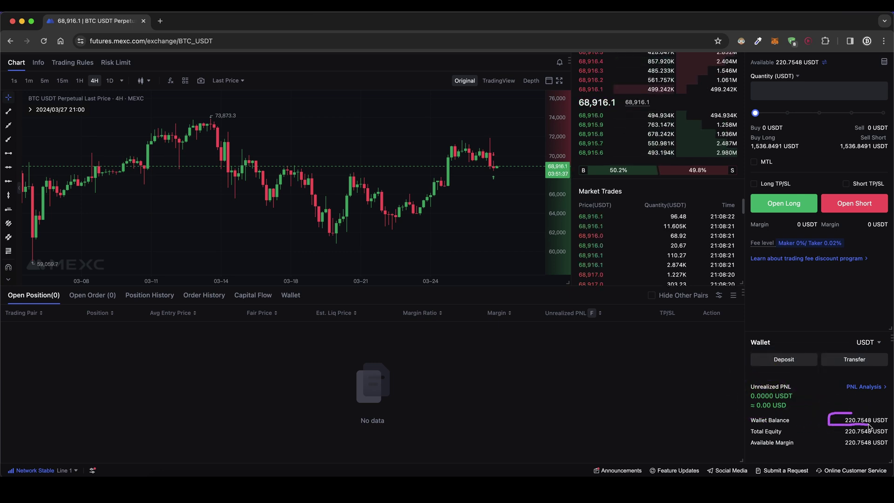
pyautogui.click(850, 418)
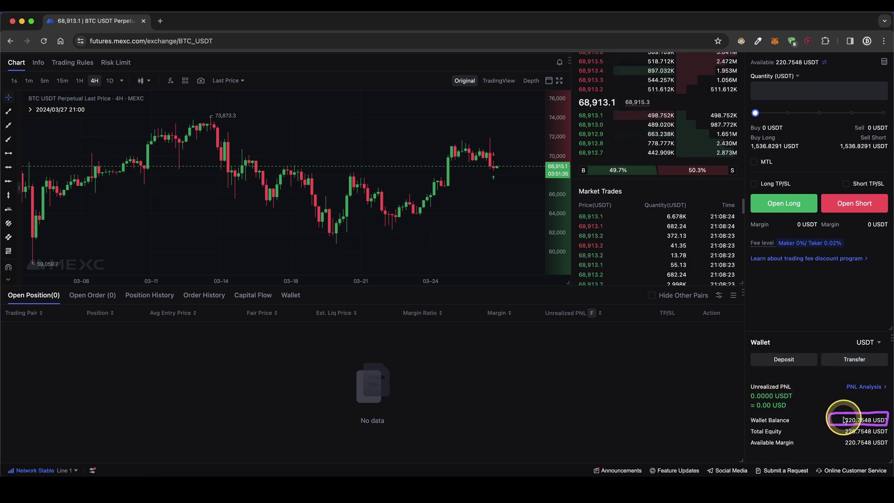
pyautogui.moveTo(816, 403); pyautogui.dragTo(797, 376)
pyautogui.moveTo(838, 413); pyautogui.dragTo(846, 377)
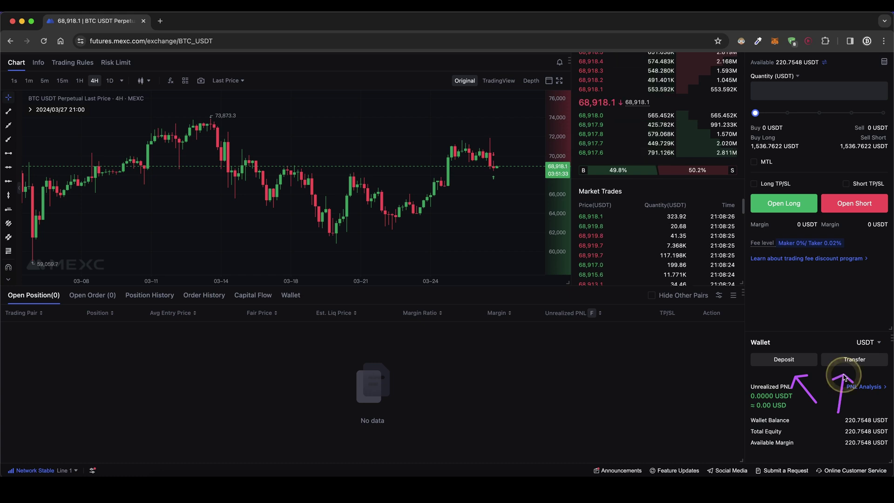
# Examine the order form and its fee level, comparing the maker fee for limit orders with the taker fee for market orders
pyautogui.scroll(3, 796, 391)
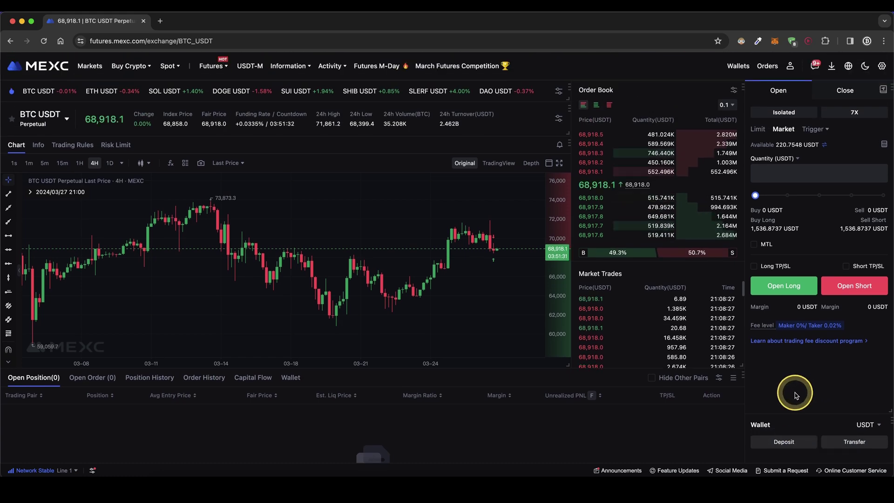
pyautogui.moveTo(751, 114)
pyautogui.mouseDown()
pyautogui.moveTo(751, 277)
pyautogui.moveTo(779, 346)
pyautogui.moveTo(875, 233)
pyautogui.moveTo(864, 98)
pyautogui.moveTo(755, 95)
pyautogui.moveTo(745, 121)
pyautogui.mouseUp()
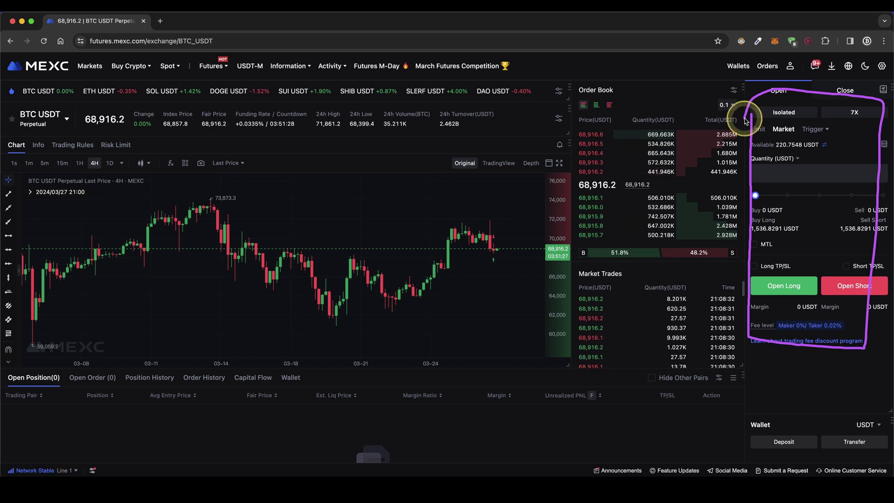
pyautogui.moveTo(759, 320)
pyautogui.mouseDown()
pyautogui.moveTo(747, 332)
pyautogui.moveTo(856, 321)
pyautogui.mouseUp()
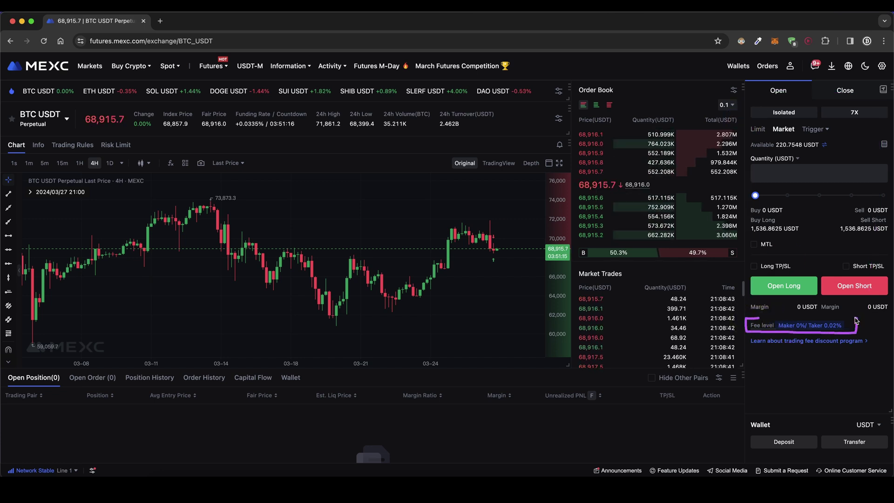
pyautogui.moveTo(790, 378); pyautogui.dragTo(792, 333)
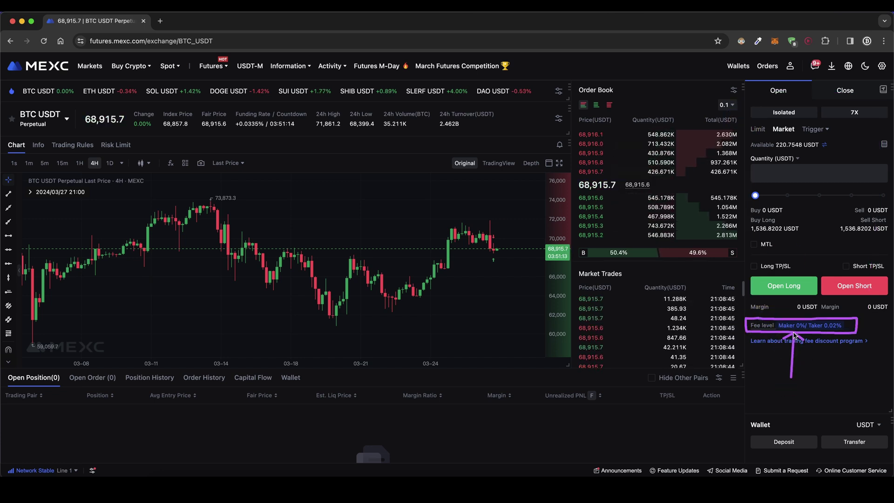
pyautogui.moveTo(764, 123)
pyautogui.mouseDown()
pyautogui.moveTo(745, 126)
pyautogui.moveTo(766, 136)
pyautogui.mouseUp()
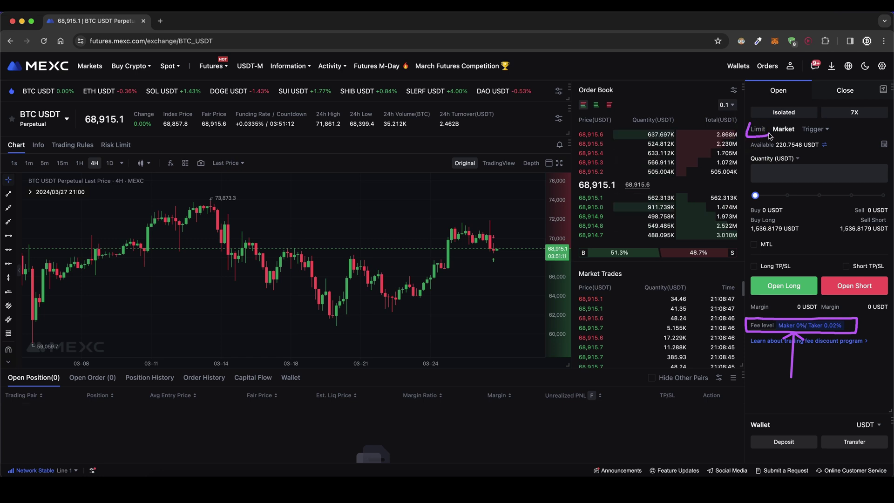
pyautogui.moveTo(842, 375); pyautogui.dragTo(831, 332)
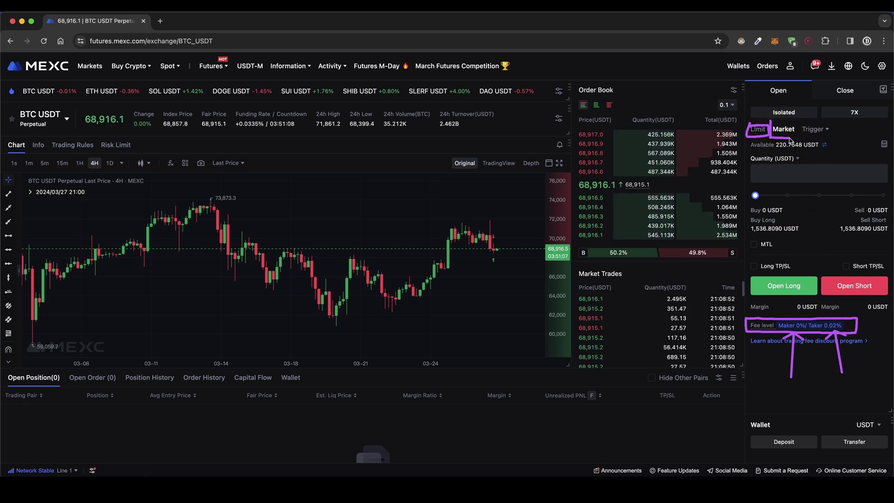
pyautogui.moveTo(772, 138); pyautogui.dragTo(805, 129)
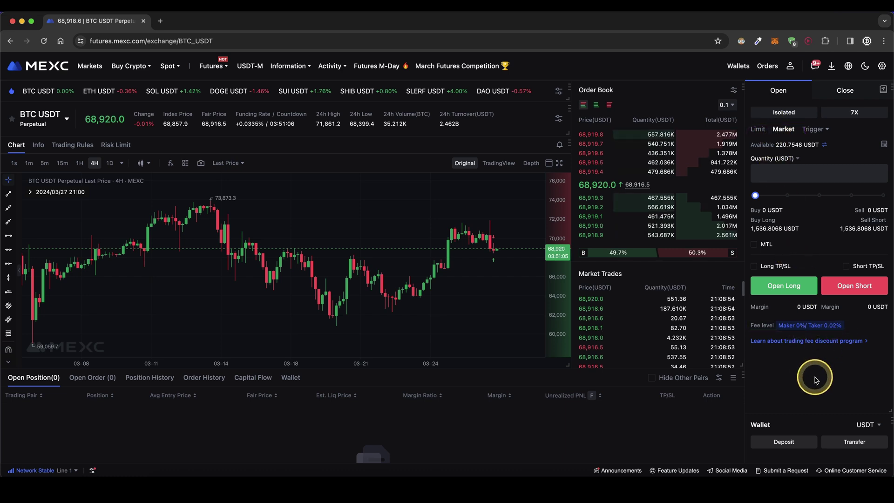
pyautogui.moveTo(812, 386); pyautogui.dragTo(835, 335)
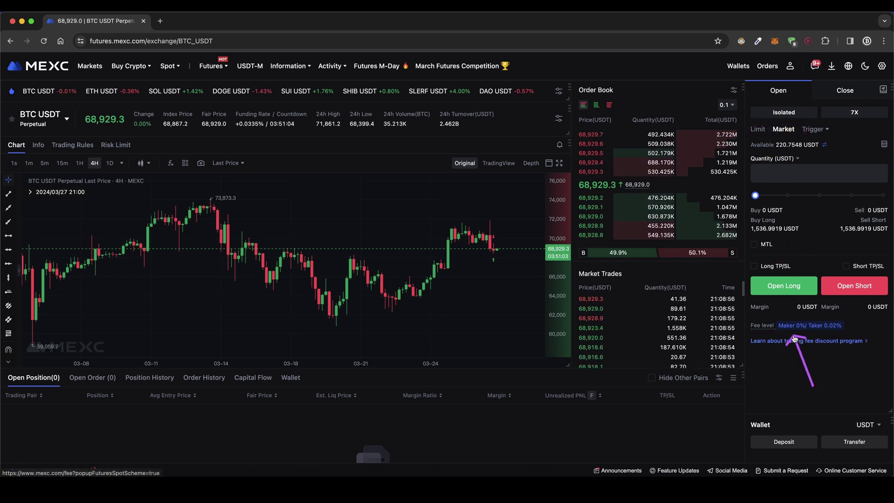
pyautogui.click(794, 339)
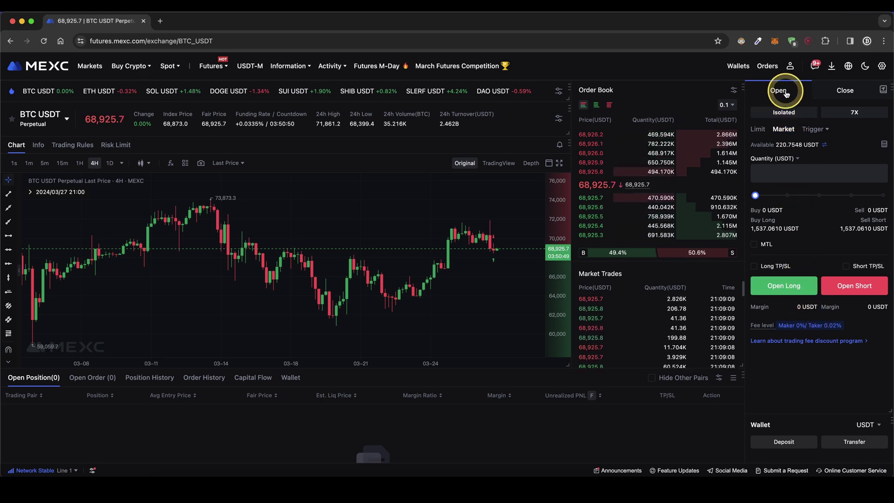
# Confirm Isolated margin mode and set the leverage to 5X, applying both to all futures
pyautogui.click(786, 112)
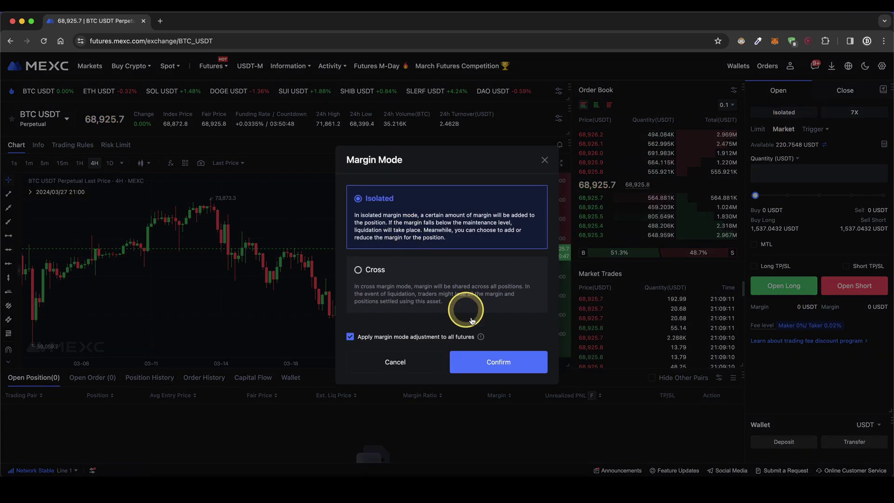
pyautogui.click(500, 362)
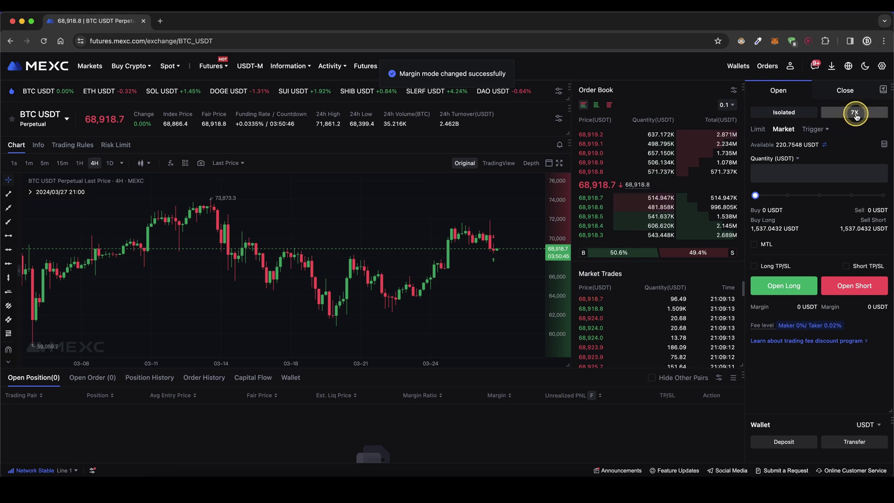
pyautogui.click(855, 114)
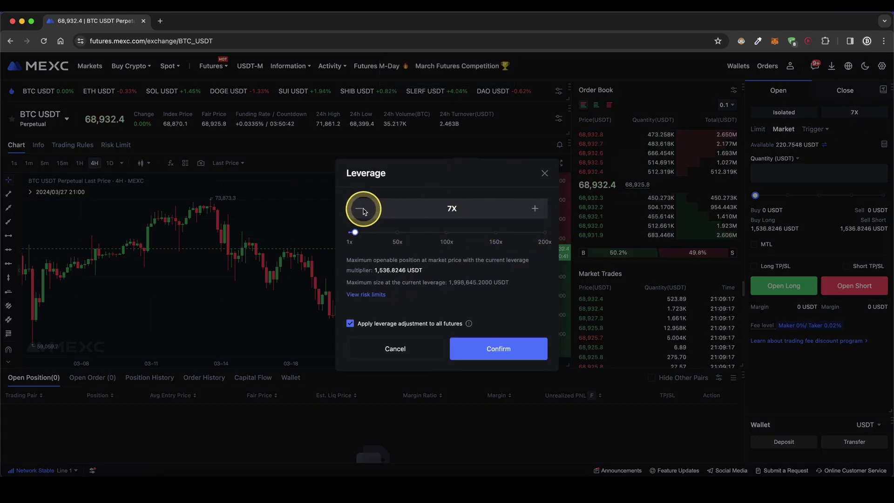
pyautogui.click(359, 209)
pyautogui.click(499, 349)
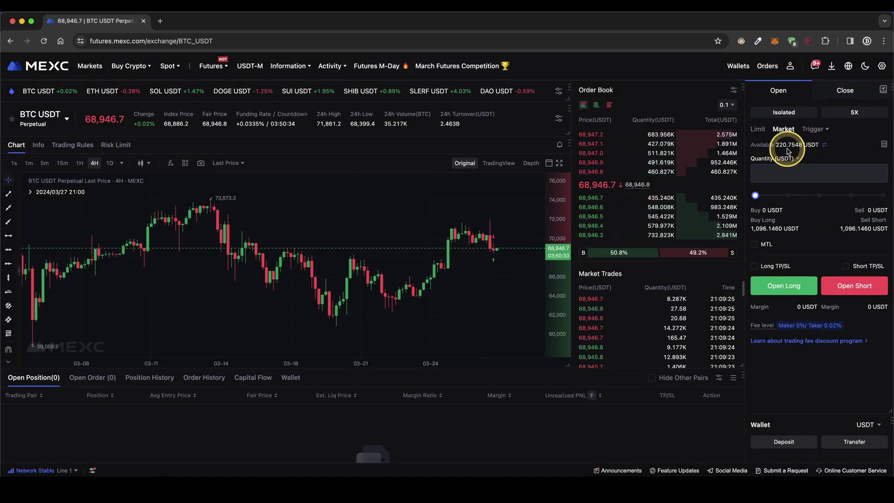
# Enter a market order quantity of 400 USDT for the BTC USDT perpetual
pyautogui.click(774, 173)
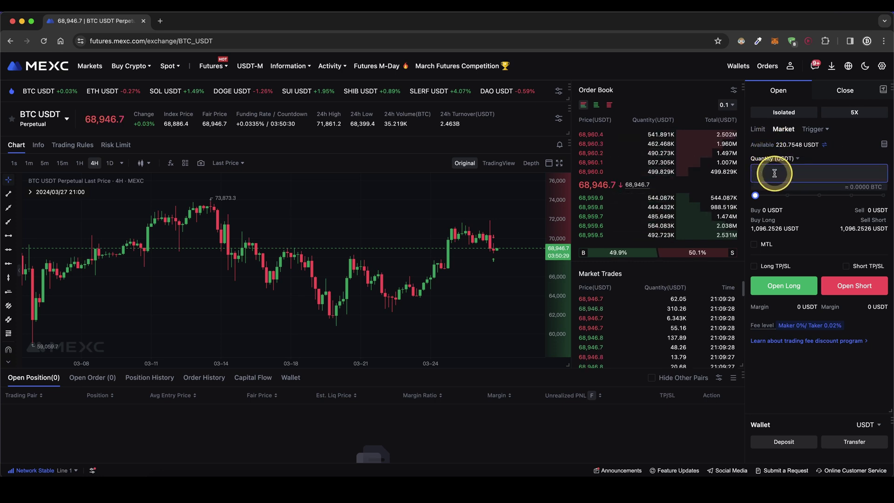
pyautogui.write('400')
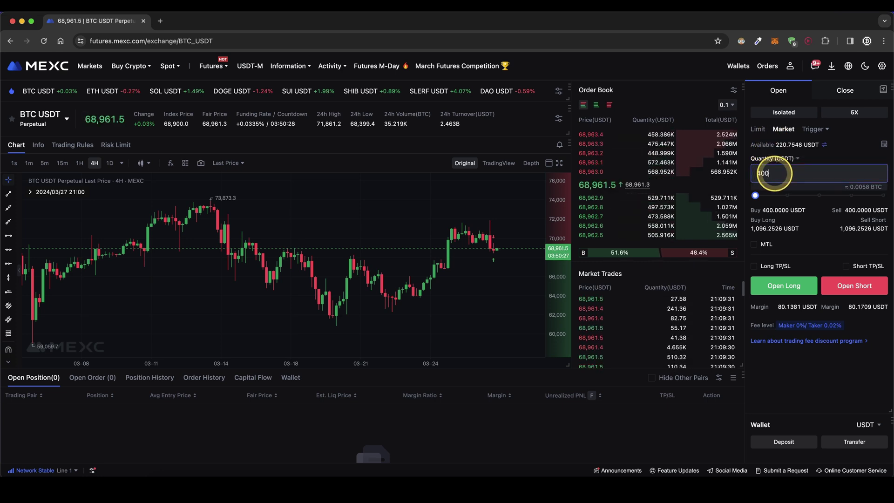
pyautogui.moveTo(799, 155); pyautogui.dragTo(787, 170)
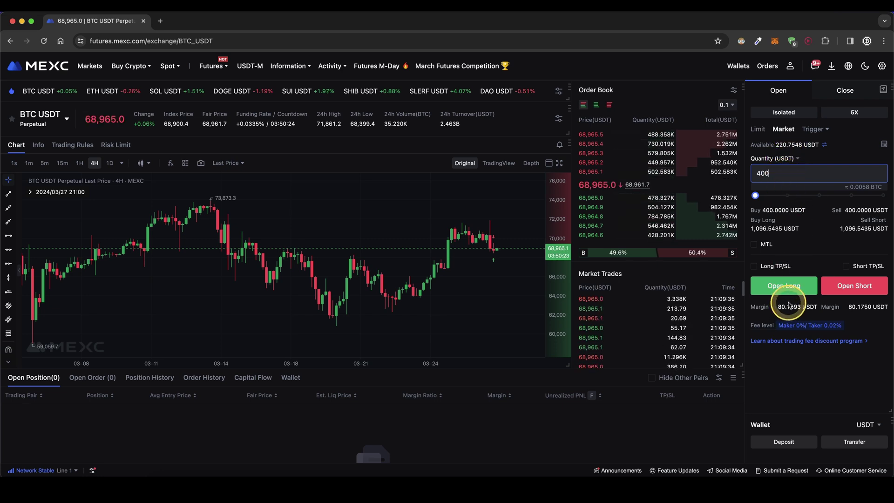
# Examine how the required margin for a long relates to the 5X leverage and the order quantity
pyautogui.moveTo(779, 304); pyautogui.dragTo(837, 154)
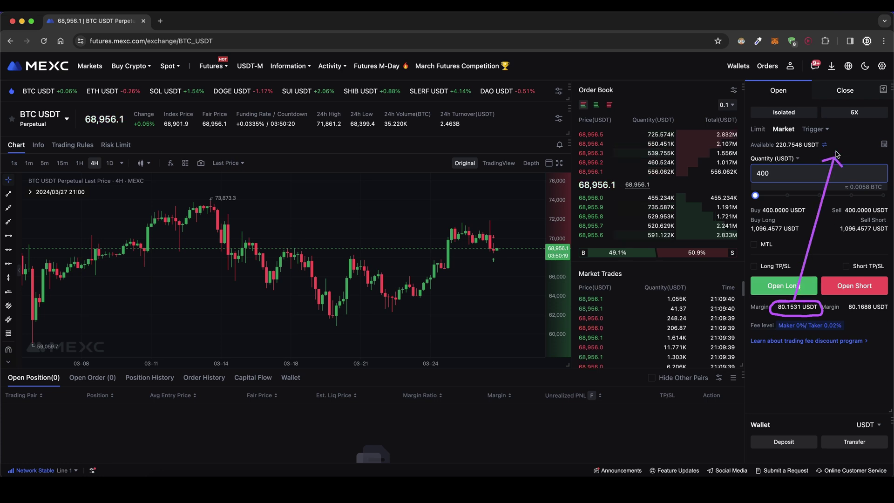
pyautogui.moveTo(854, 122)
pyautogui.mouseDown()
pyautogui.moveTo(855, 105)
pyautogui.moveTo(820, 139)
pyautogui.moveTo(750, 173)
pyautogui.moveTo(777, 166)
pyautogui.mouseUp()
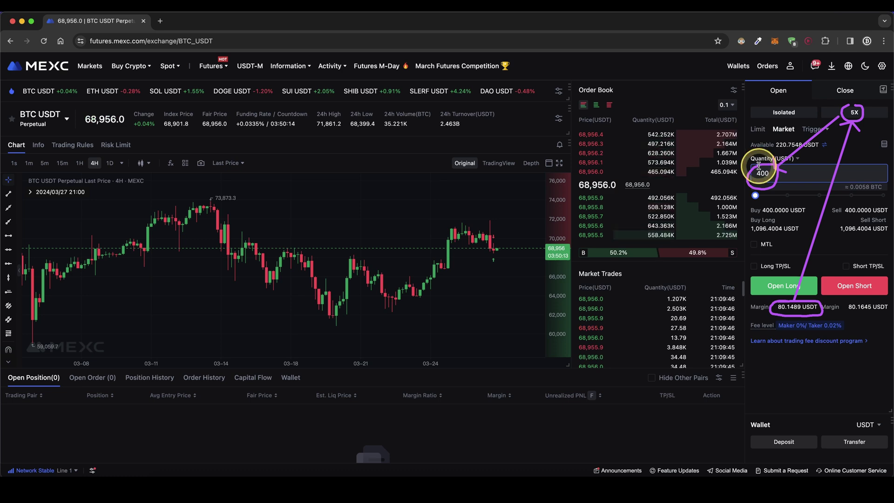
pyautogui.click(865, 116)
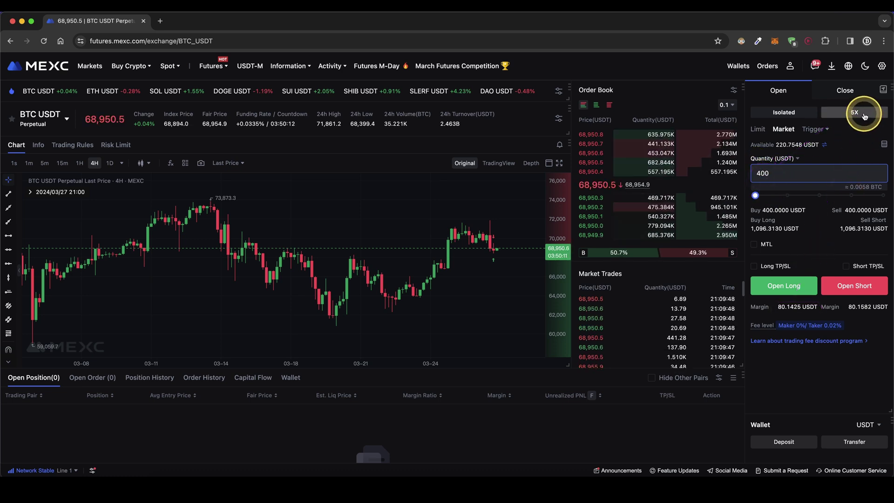
pyautogui.moveTo(865, 116)
pyautogui.mouseDown()
pyautogui.moveTo(854, 110)
pyautogui.moveTo(812, 142)
pyautogui.mouseUp()
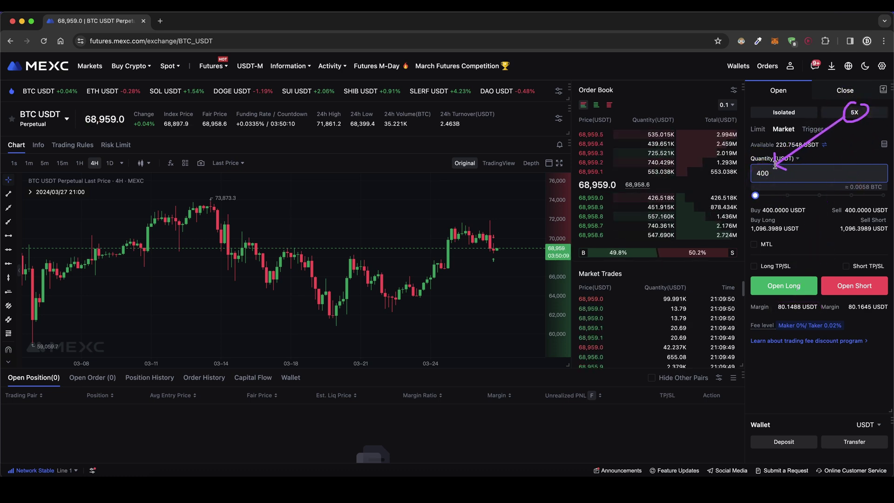
pyautogui.moveTo(794, 303); pyautogui.dragTo(767, 309)
pyautogui.press('Escape')
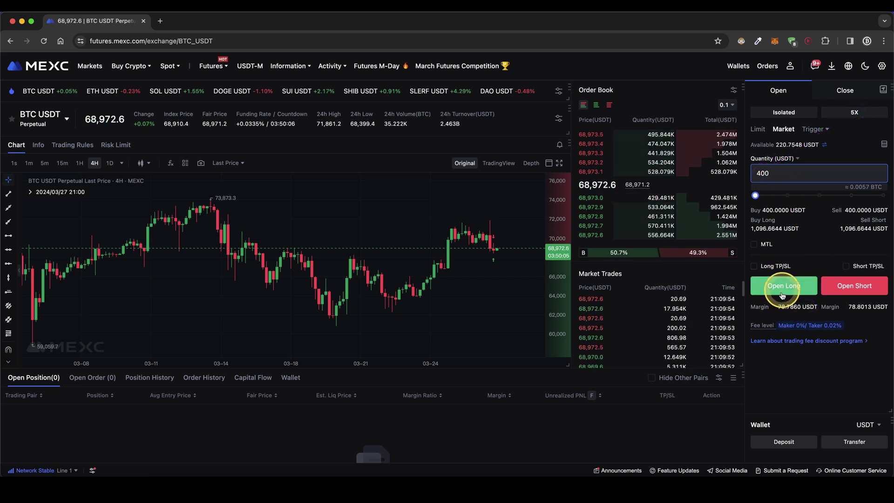
pyautogui.moveTo(818, 309); pyautogui.dragTo(746, 313)
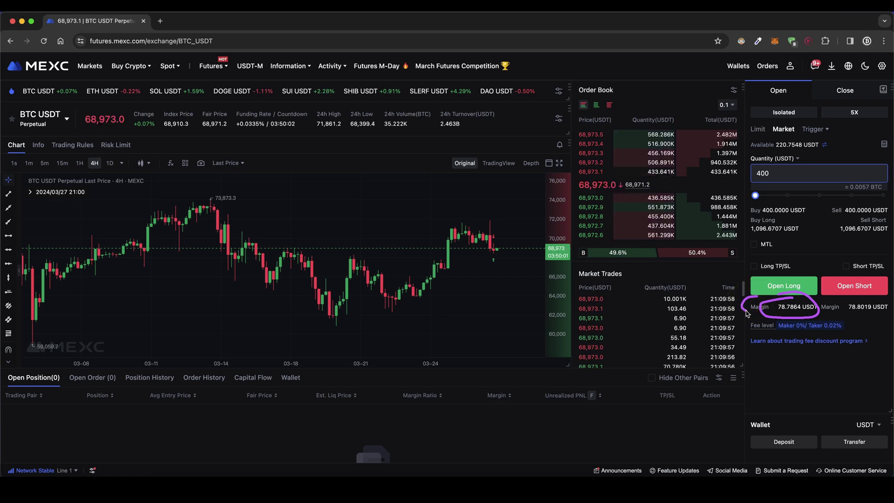
pyautogui.moveTo(858, 109); pyautogui.dragTo(863, 120)
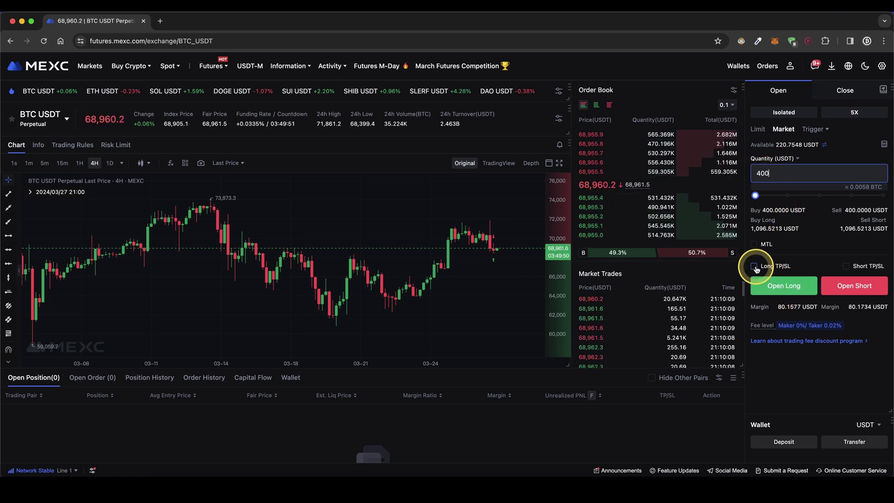
# Enable TP/SL for the long, with a take-profit at 30% ROE and a stop-loss at -7% ROE
pyautogui.click(754, 266)
pyautogui.click(775, 300)
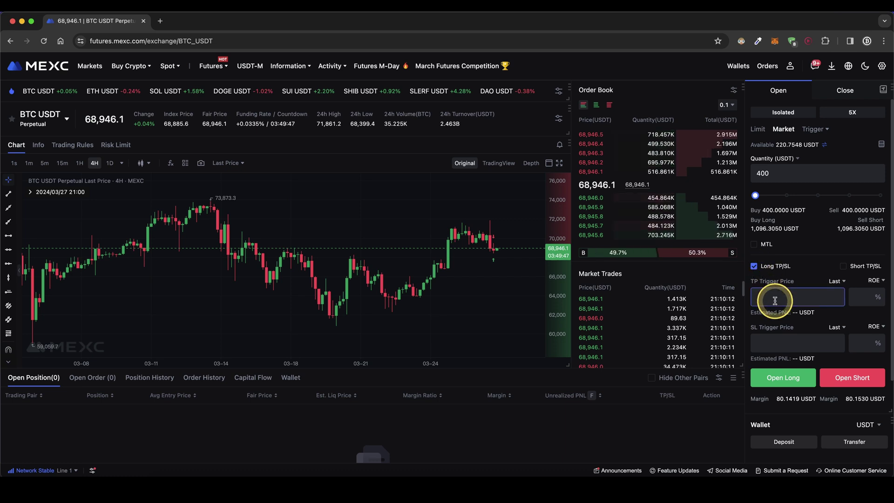
pyautogui.click(771, 341)
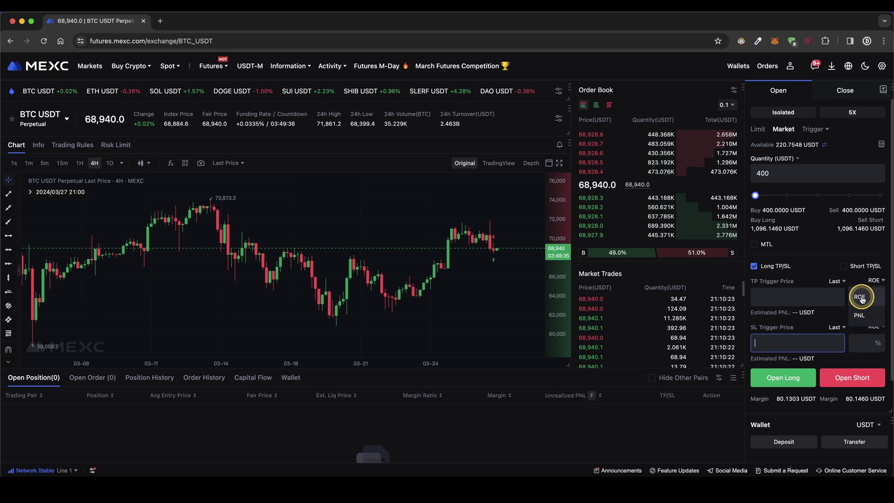
pyautogui.click(874, 295)
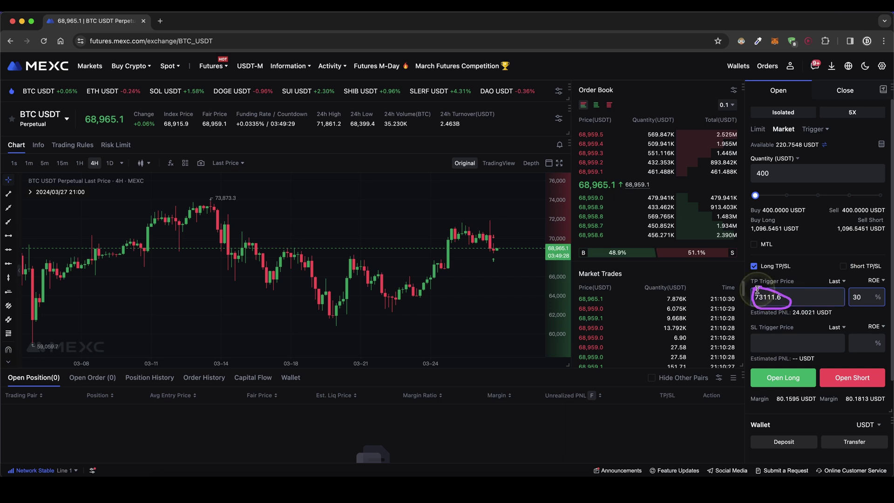
pyautogui.click(859, 342)
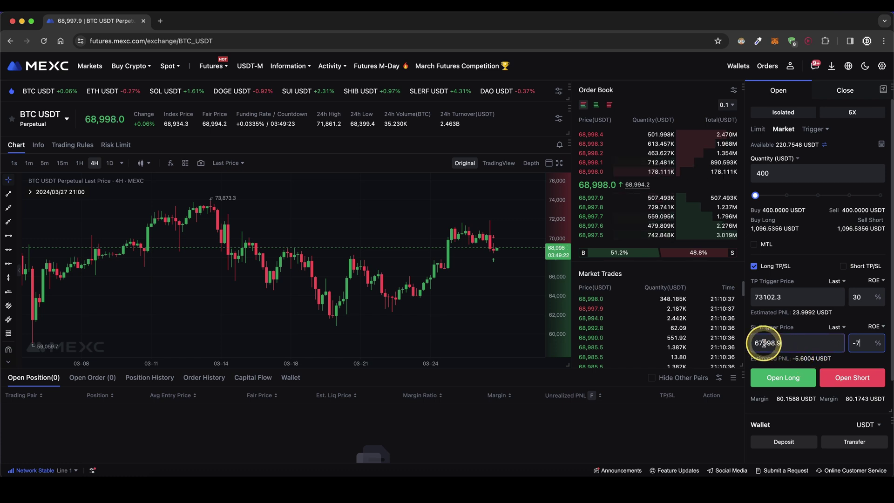
# Check the take-profit and stop-loss trigger prices and estimated PNL, and open the BTC USDT long at market
pyautogui.moveTo(766, 334); pyautogui.dragTo(758, 350)
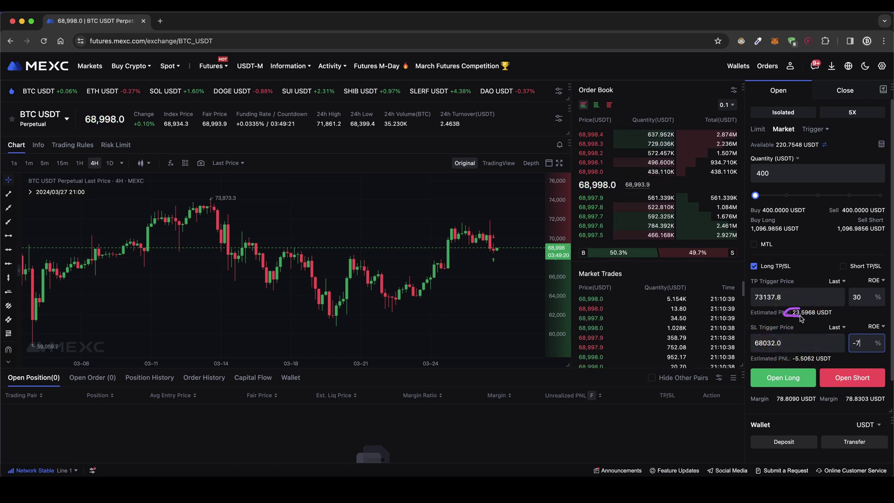
pyautogui.click(787, 297)
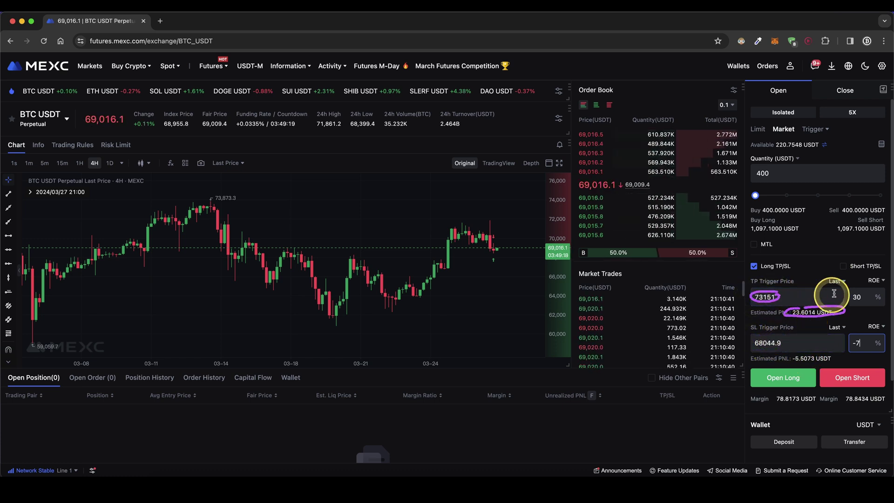
pyautogui.moveTo(853, 291); pyautogui.dragTo(849, 304)
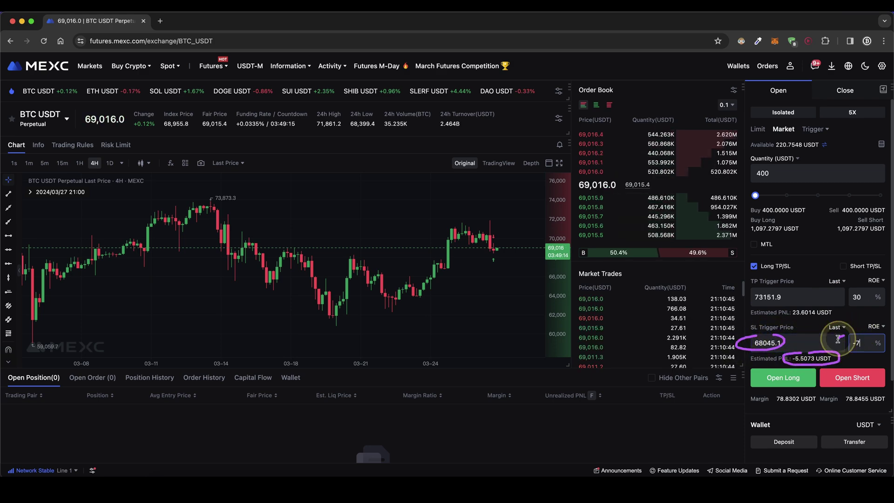
pyautogui.moveTo(855, 333); pyautogui.dragTo(855, 338)
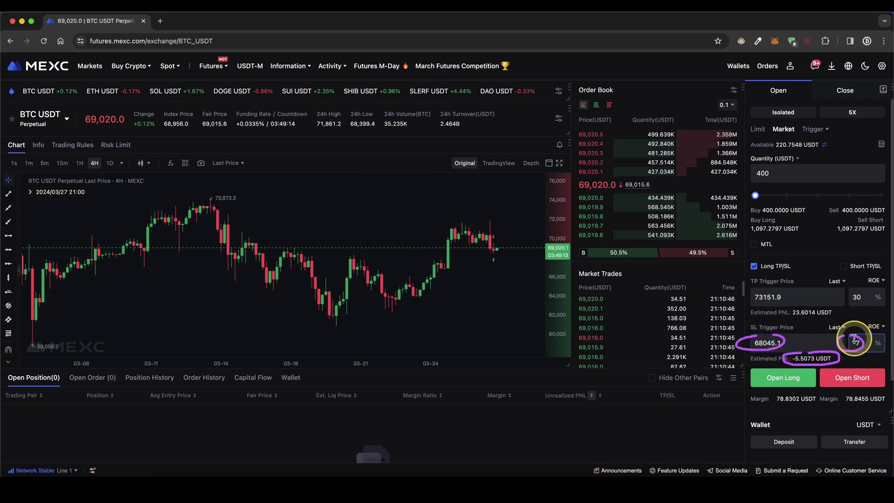
pyautogui.click(782, 376)
pyautogui.click(531, 290)
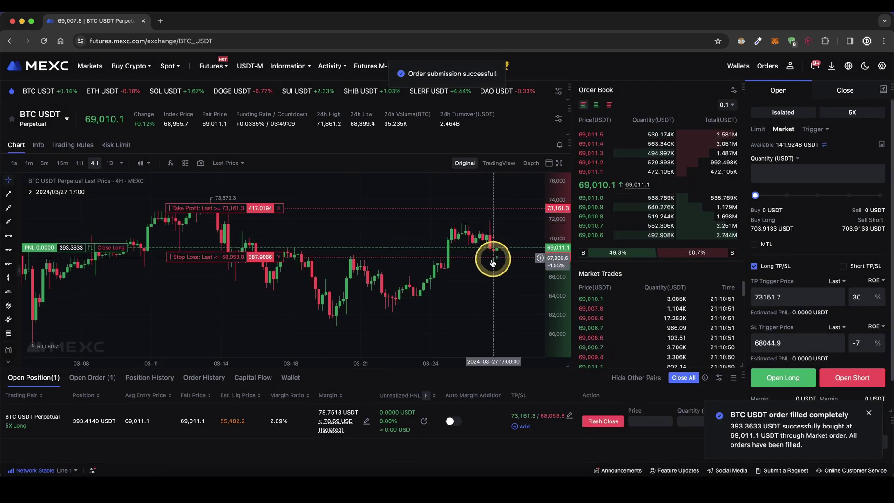
# Examine the new position's entry, take-profit and stop-loss lines on the price chart
pyautogui.moveTo(509, 297); pyautogui.dragTo(510, 324)
pyautogui.moveTo(74, 255); pyautogui.dragTo(69, 257)
pyautogui.moveTo(210, 194); pyautogui.dragTo(243, 205)
pyautogui.moveTo(210, 272)
pyautogui.mouseDown()
pyautogui.moveTo(219, 294)
pyautogui.moveTo(223, 266)
pyautogui.mouseUp()
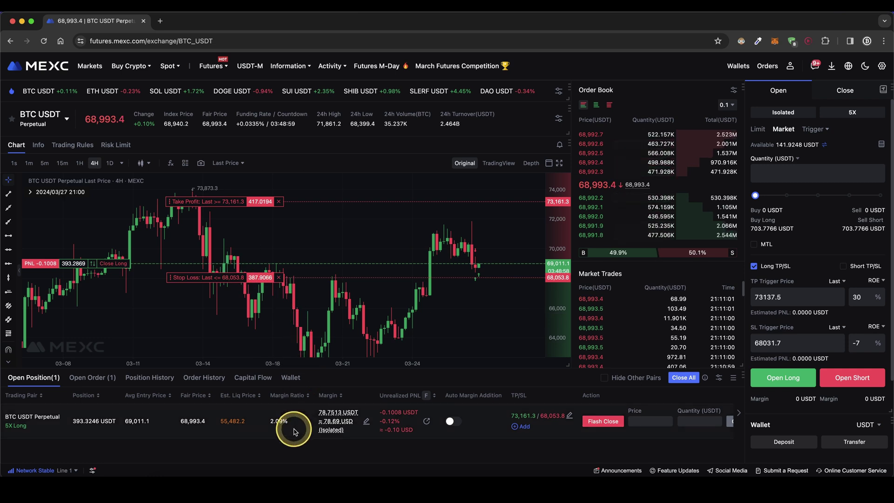
# Review the open BTC USDT long's position details, including its leverage and estimated liquidation price
pyautogui.scroll(-1, 281, 448)
pyautogui.scroll(-1, 282, 449)
pyautogui.moveTo(55, 391)
pyautogui.mouseDown()
pyautogui.moveTo(47, 427)
pyautogui.moveTo(186, 435)
pyautogui.mouseUp()
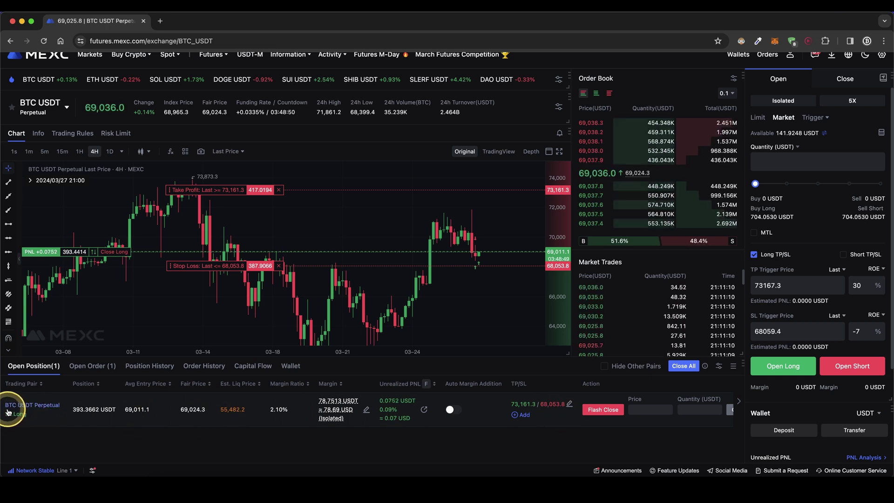
pyautogui.moveTo(8, 411); pyautogui.dragTo(50, 414)
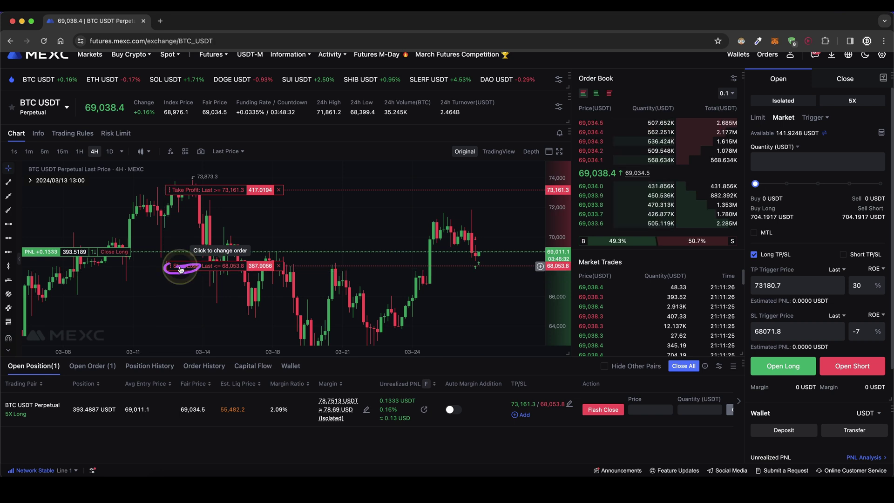
pyautogui.moveTo(482, 253); pyautogui.dragTo(517, 336)
pyautogui.moveTo(227, 396)
pyautogui.mouseDown()
pyautogui.moveTo(243, 427)
pyautogui.moveTo(230, 418)
pyautogui.mouseUp()
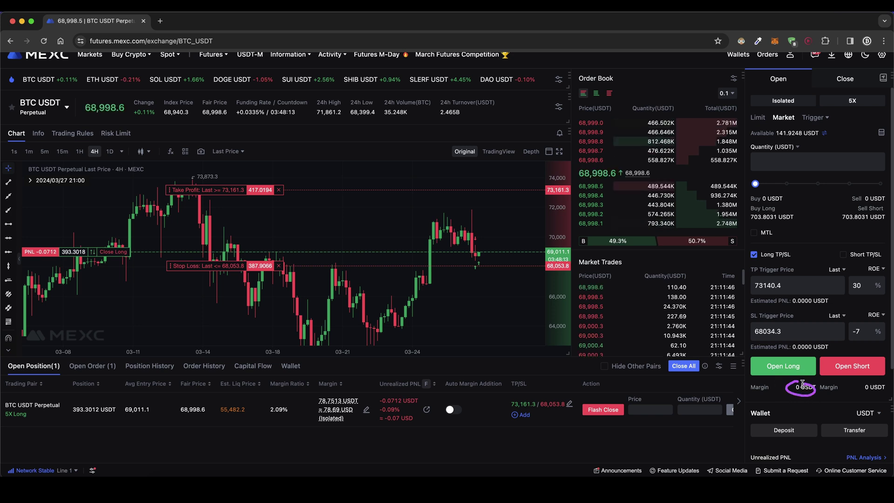
# Review the open long's margin against its liquidation price and stop-loss, and check its unrealized PNL
pyautogui.moveTo(309, 409)
pyautogui.mouseDown()
pyautogui.moveTo(366, 409)
pyautogui.moveTo(319, 400)
pyautogui.mouseUp()
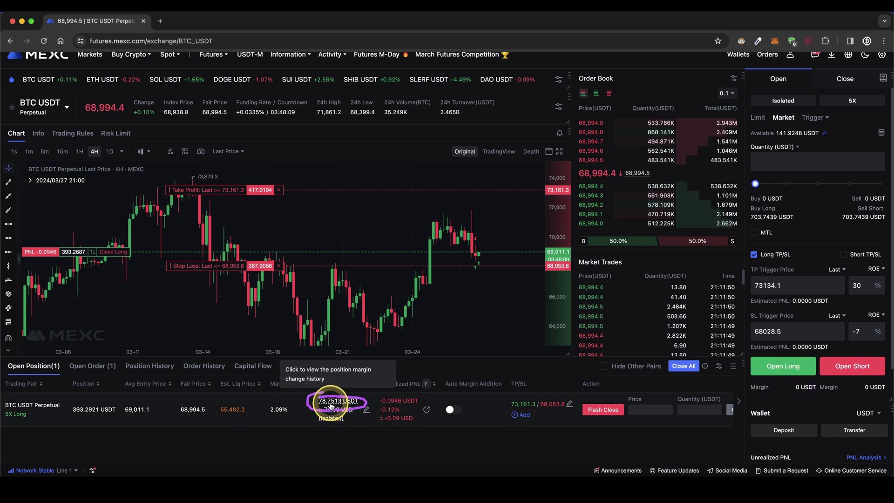
pyautogui.moveTo(326, 396); pyautogui.dragTo(308, 404)
pyautogui.moveTo(233, 406); pyautogui.dragTo(222, 421)
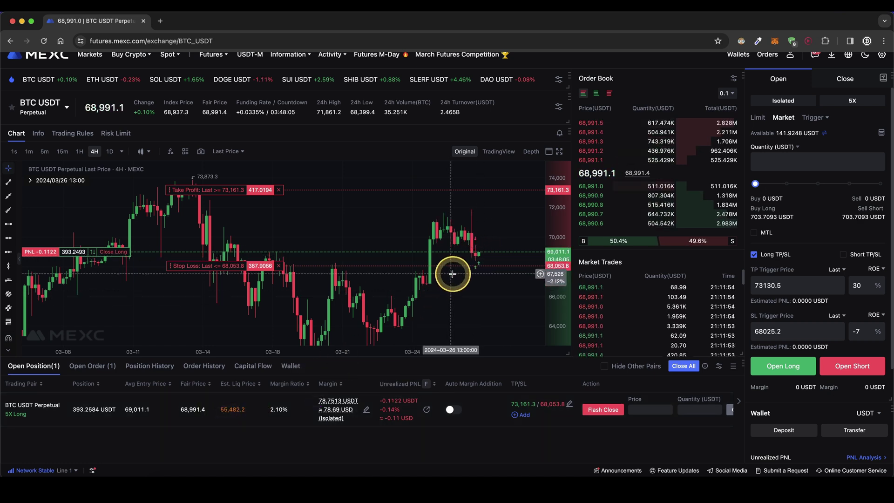
pyautogui.moveTo(183, 261); pyautogui.dragTo(191, 259)
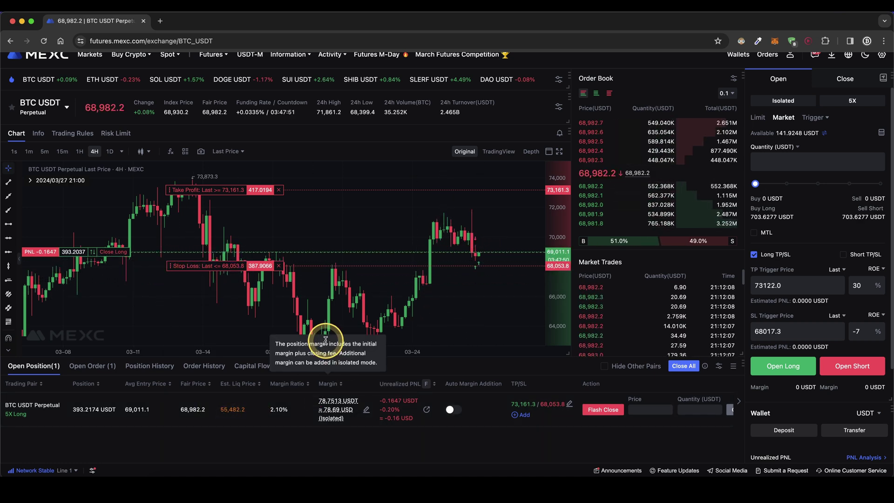
pyautogui.moveTo(326, 341); pyautogui.dragTo(329, 400)
pyautogui.moveTo(377, 338); pyautogui.dragTo(389, 399)
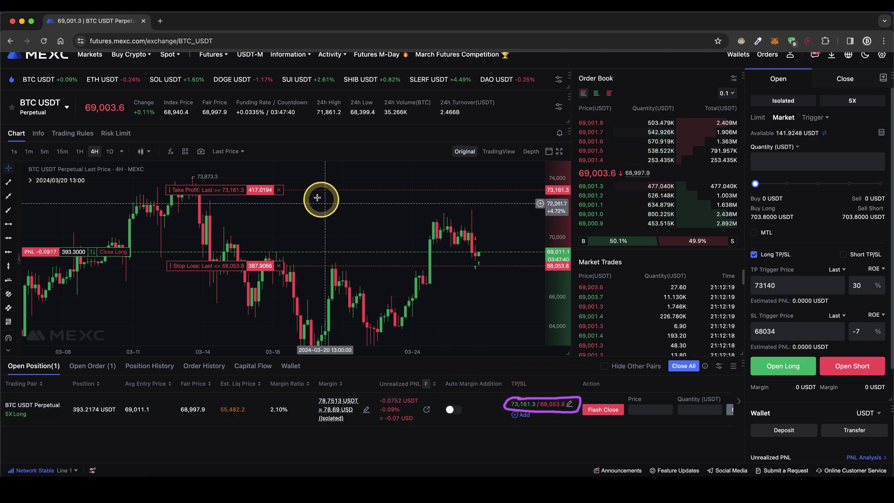
# Edit the open long's TP/SL settings, trying a partial take-profit quantity before restoring the full quantity and submitting
pyautogui.click(569, 403)
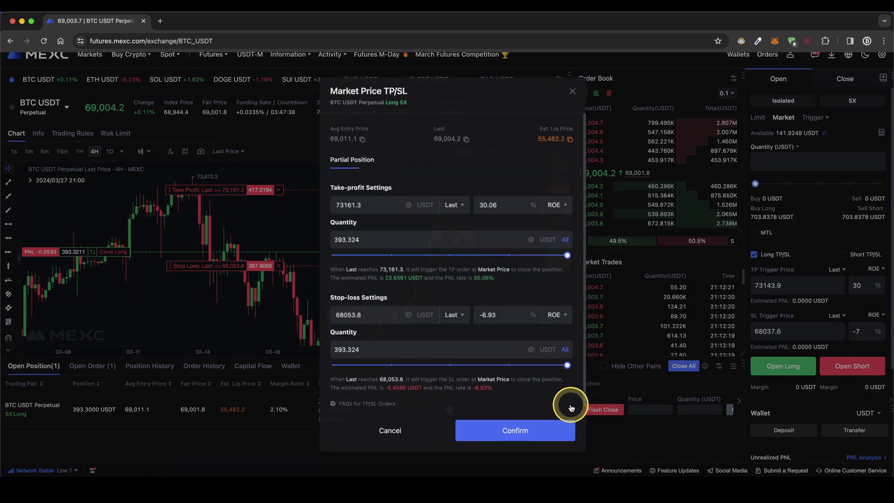
pyautogui.click(405, 229)
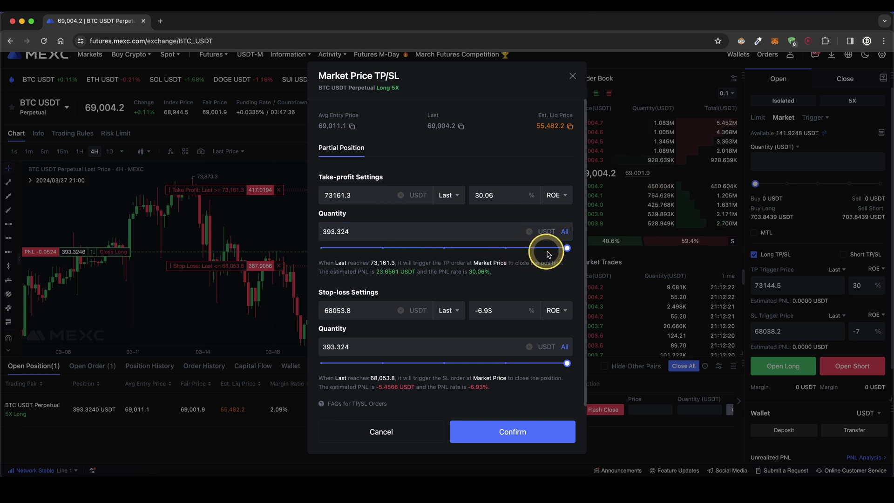
pyautogui.moveTo(561, 248); pyautogui.dragTo(445, 252)
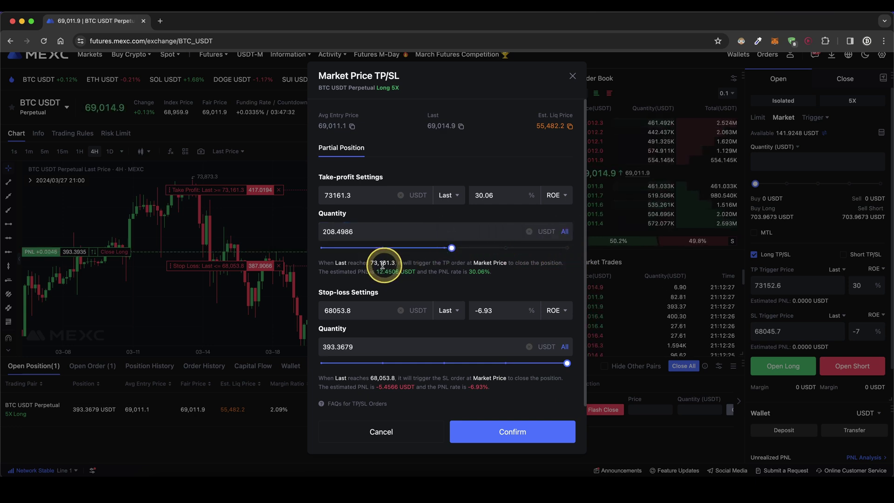
pyautogui.moveTo(508, 247); pyautogui.dragTo(569, 246)
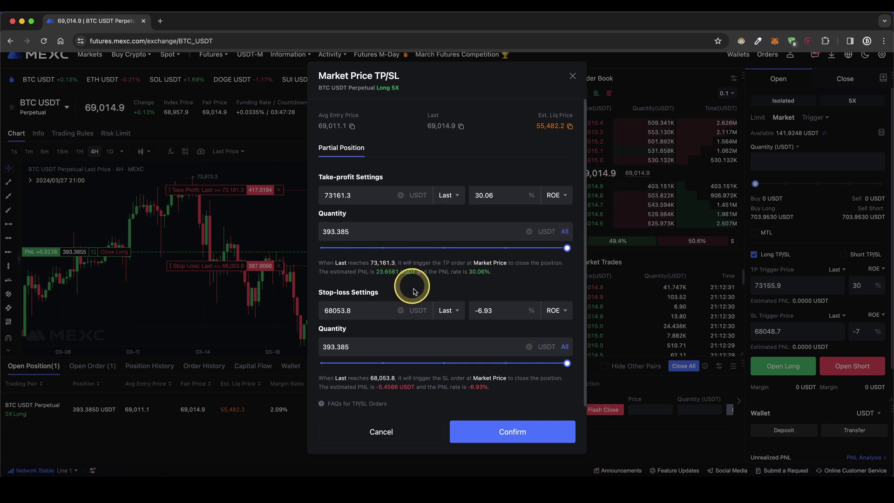
pyautogui.click(355, 307)
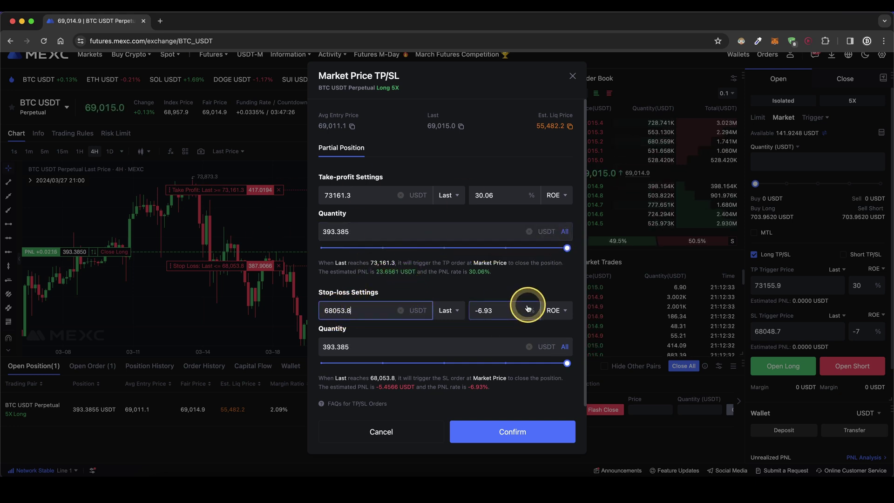
pyautogui.click(489, 193)
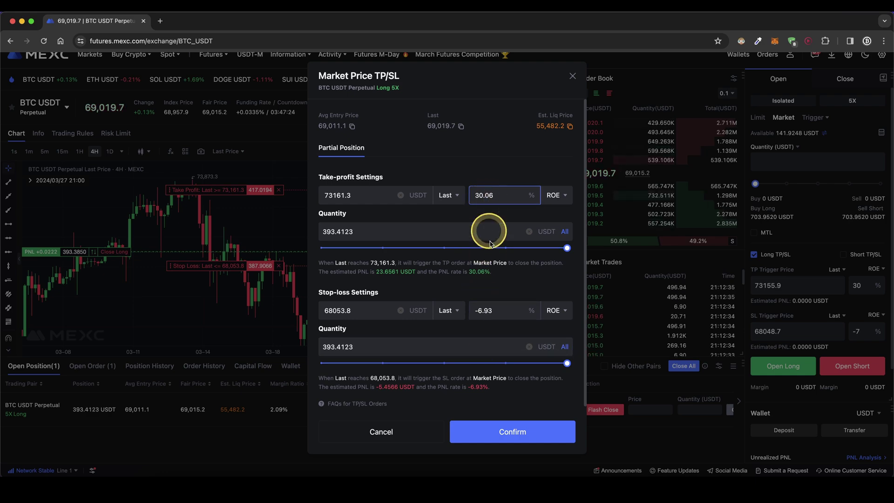
pyautogui.click(508, 427)
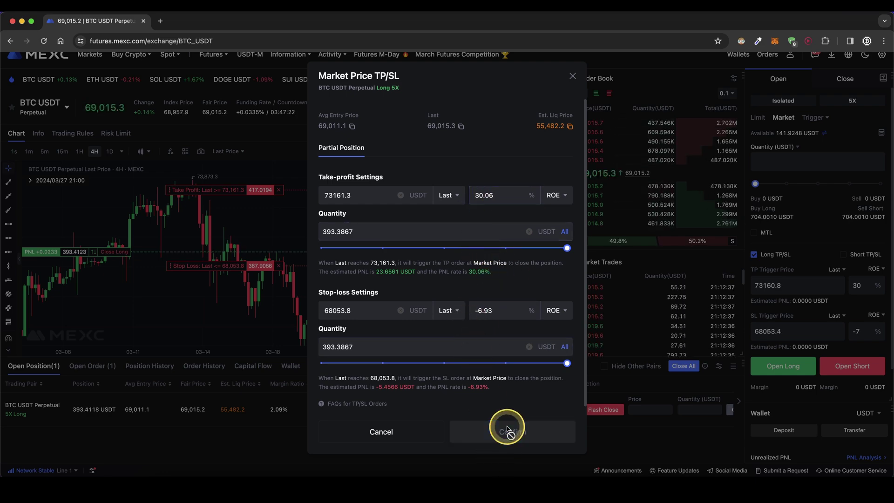
# Examine the take-profit and stop-loss lines on the price chart and the position's option to add another TP/SL
pyautogui.moveTo(194, 176)
pyautogui.mouseDown()
pyautogui.moveTo(261, 192)
pyautogui.moveTo(291, 176)
pyautogui.mouseUp()
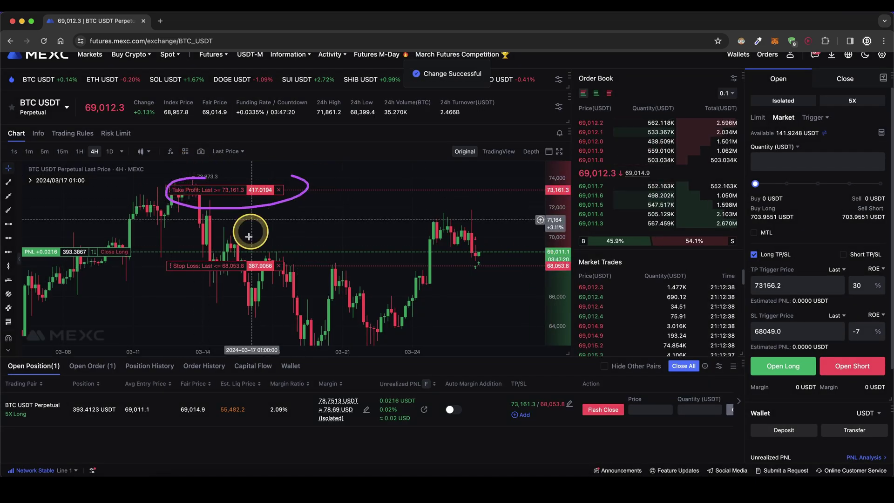
pyautogui.moveTo(233, 256); pyautogui.dragTo(174, 269)
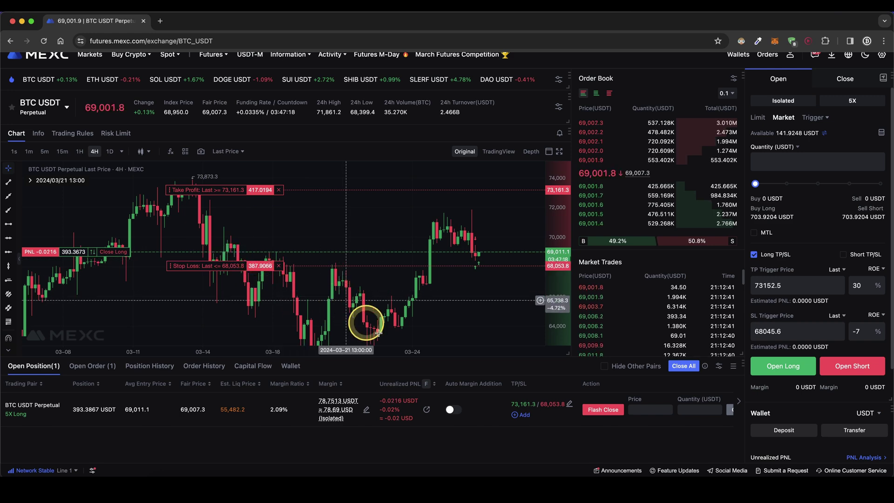
pyautogui.click(523, 415)
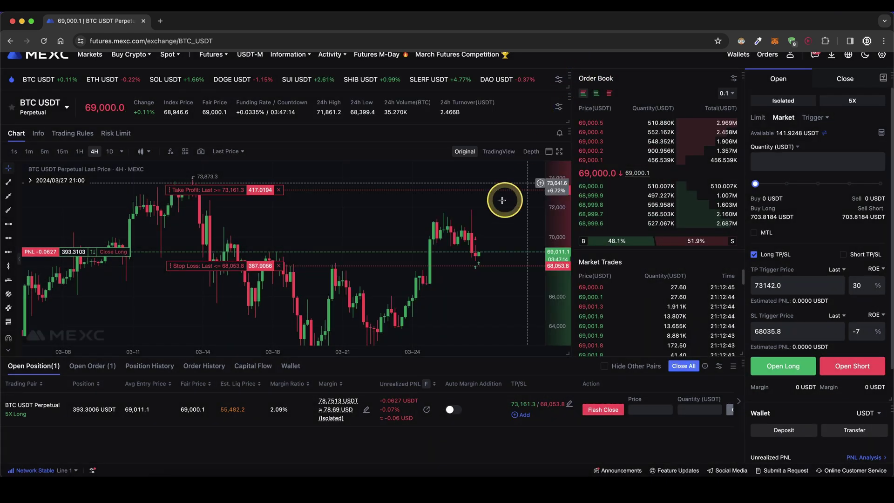
pyautogui.click(573, 76)
pyautogui.moveTo(270, 190)
pyautogui.mouseDown()
pyautogui.moveTo(350, 189)
pyautogui.moveTo(386, 171)
pyautogui.mouseUp()
pyautogui.moveTo(375, 270); pyautogui.dragTo(419, 271)
pyautogui.moveTo(406, 287); pyautogui.dragTo(436, 288)
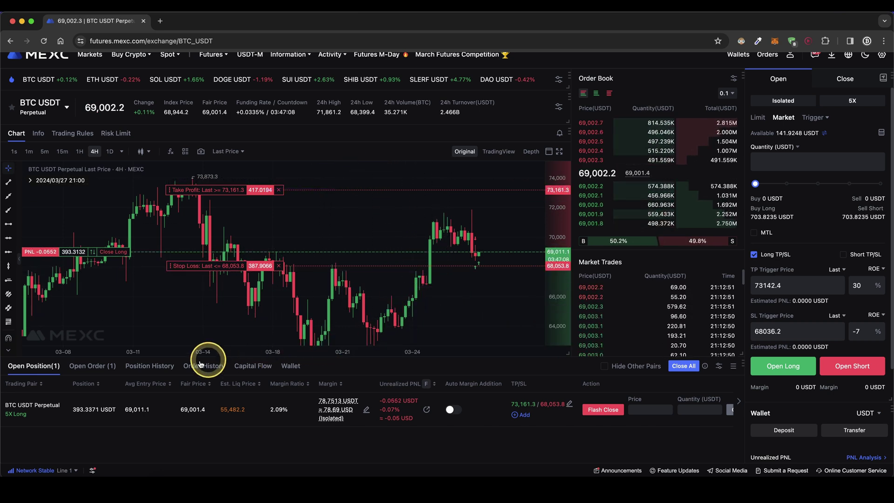
# Review the long's pending TP/SL order among the open orders, and return to the open positions
pyautogui.click(100, 368)
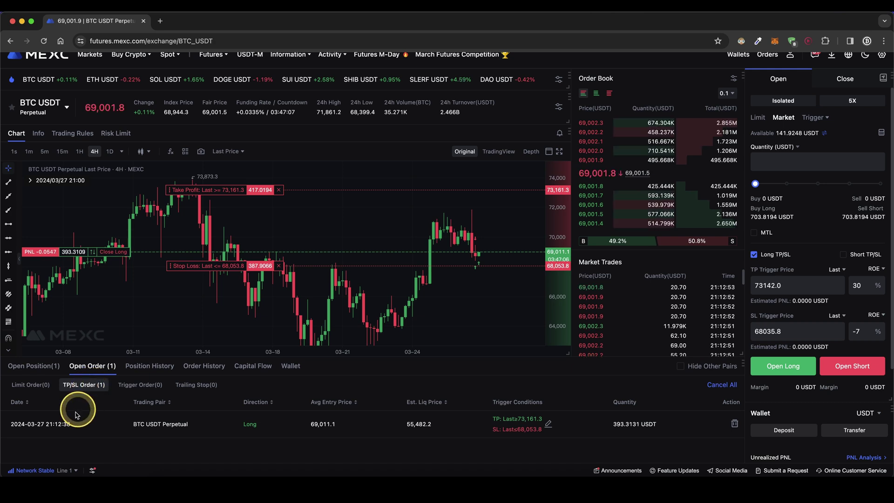
pyautogui.moveTo(42, 412); pyautogui.dragTo(13, 426)
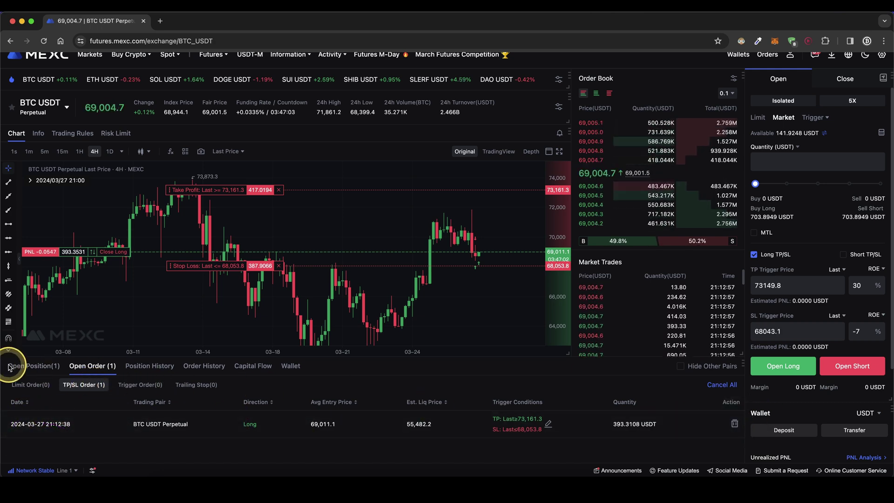
pyautogui.click(31, 366)
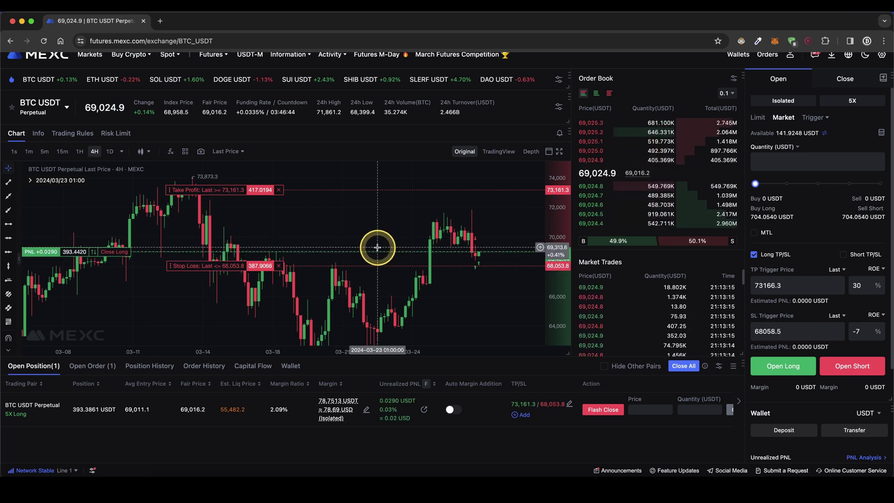
# Close 49% of the BTC USDT long at market price
pyautogui.moveTo(376, 251)
pyautogui.mouseDown()
pyautogui.moveTo(410, 203)
pyautogui.moveTo(379, 249)
pyautogui.moveTo(381, 264)
pyautogui.mouseUp()
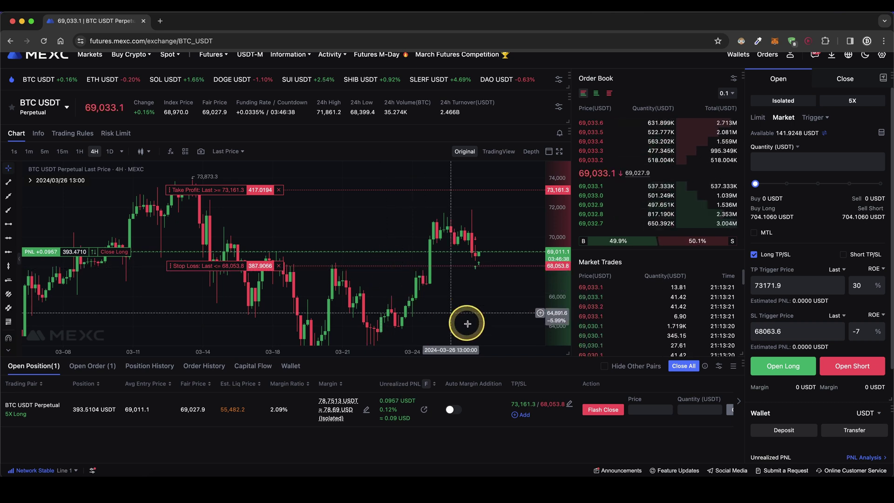
pyautogui.hscroll(2, 577, 415)
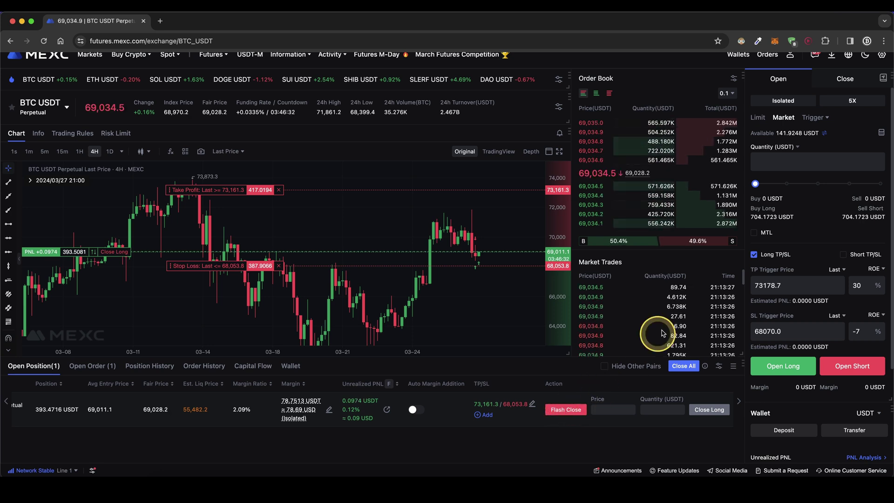
pyautogui.click(845, 77)
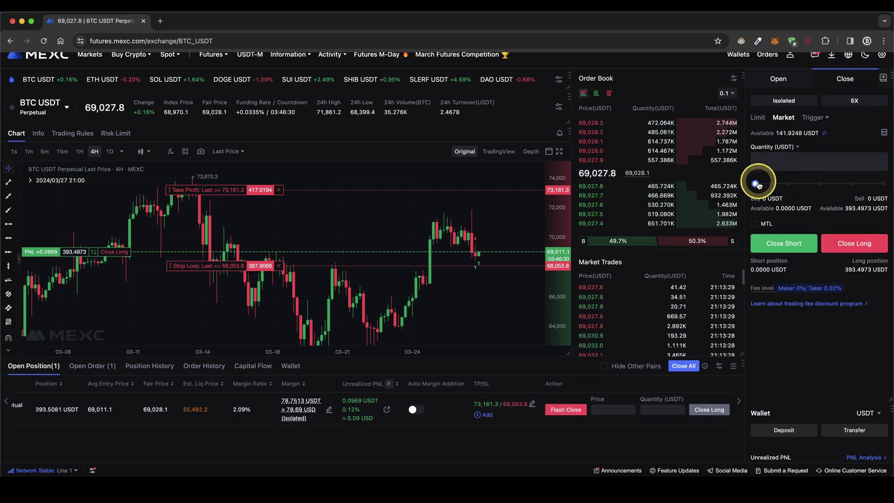
pyautogui.moveTo(756, 184); pyautogui.dragTo(790, 184)
pyautogui.moveTo(857, 188); pyautogui.dragTo(815, 189)
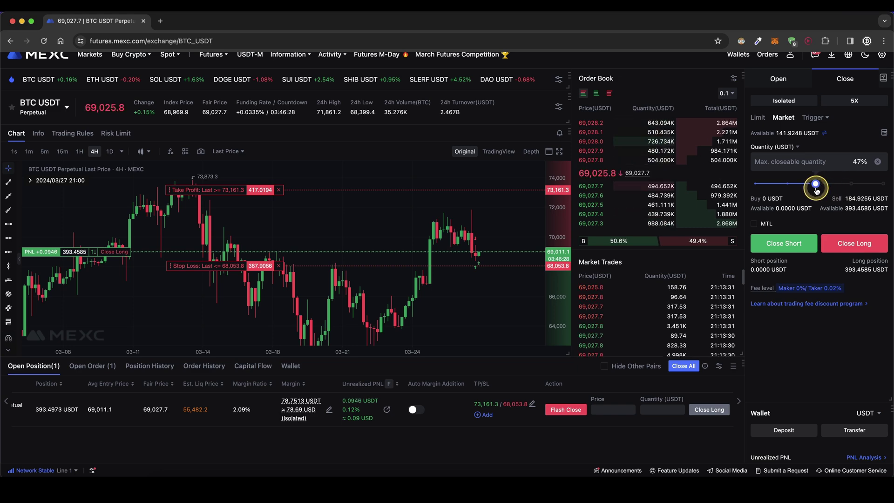
pyautogui.click(854, 247)
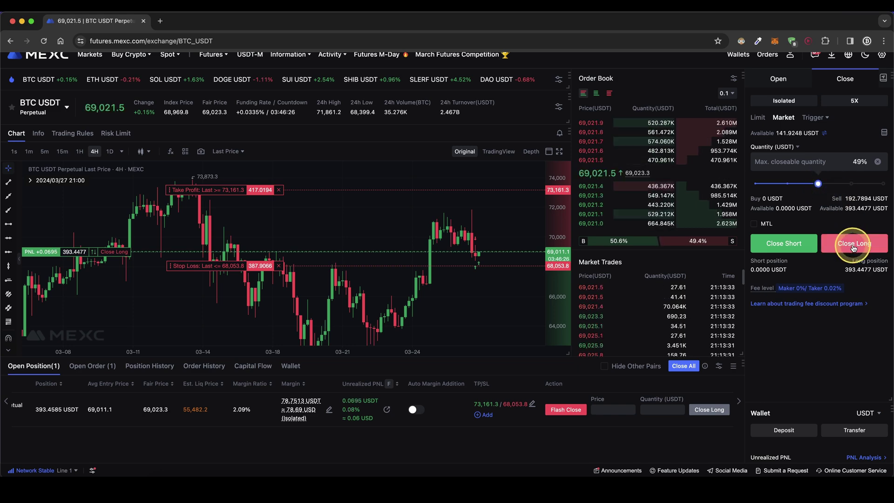
pyautogui.click(536, 248)
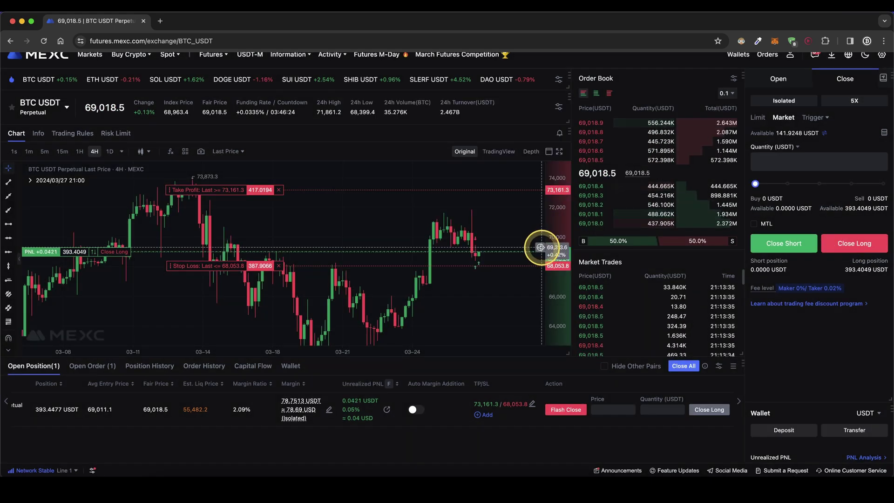
pyautogui.hscroll(-2, 40, 405)
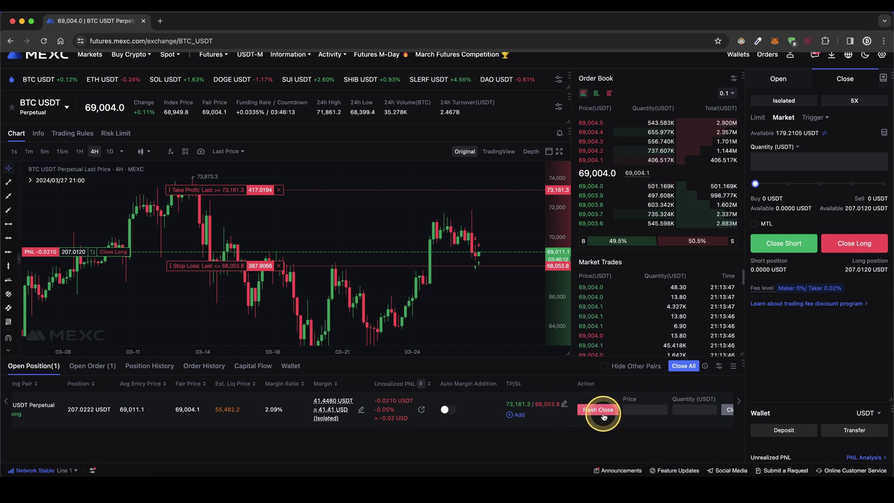
# Add 300 USDT to the BTC USDT long at market, with take-profit and stop-loss disabled for the order
pyautogui.click(781, 77)
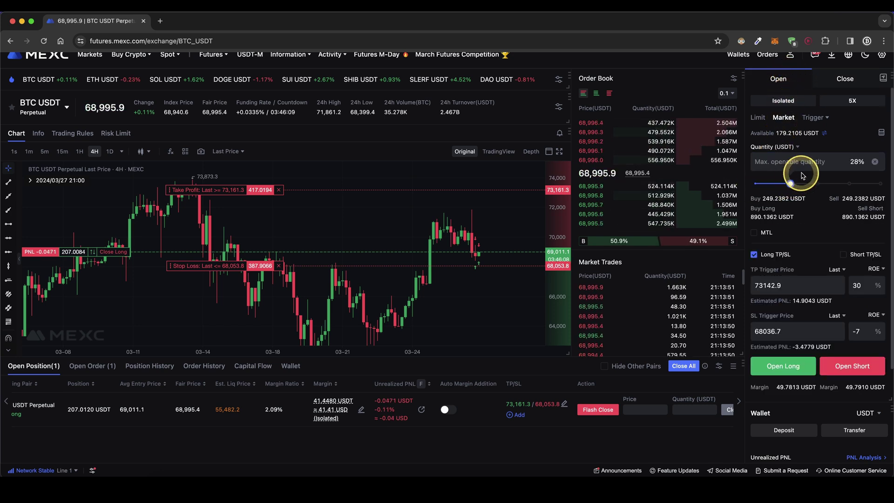
pyautogui.click(828, 165)
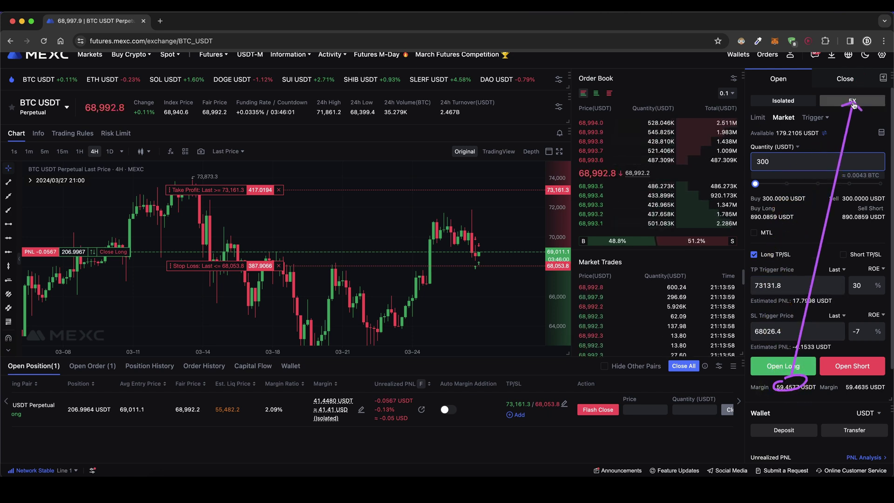
pyautogui.click(754, 255)
pyautogui.click(784, 274)
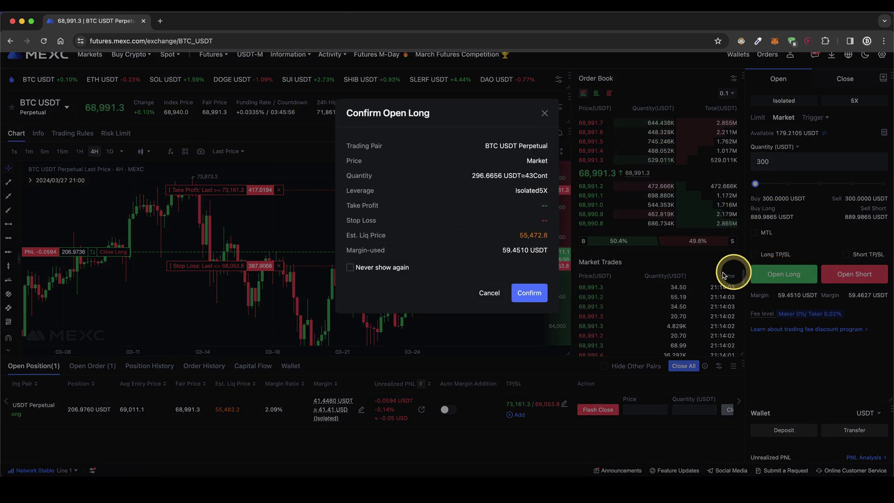
pyautogui.click(535, 293)
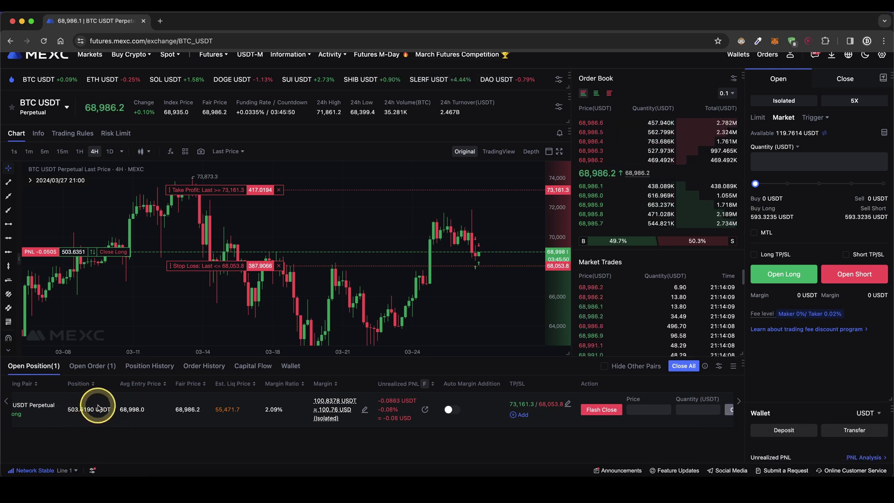
pyautogui.hscroll(-1, 28, 412)
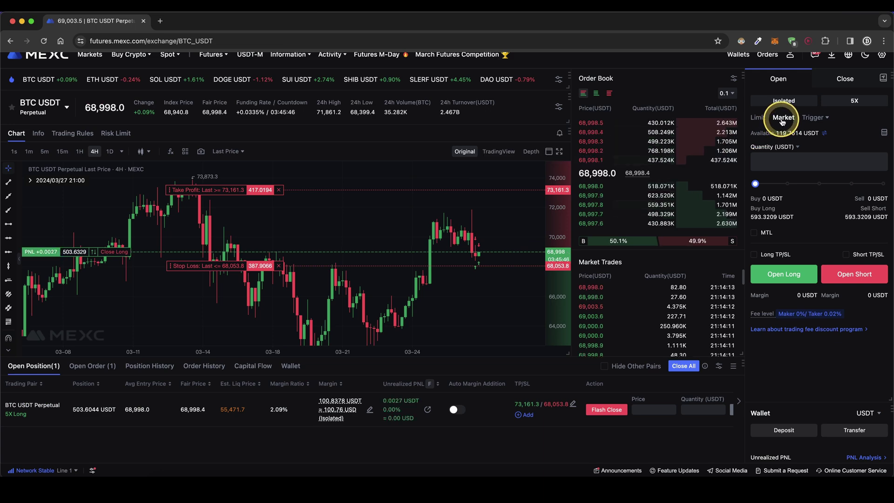
# Raise the BTC USDT leverage to 7X
pyautogui.click(854, 100)
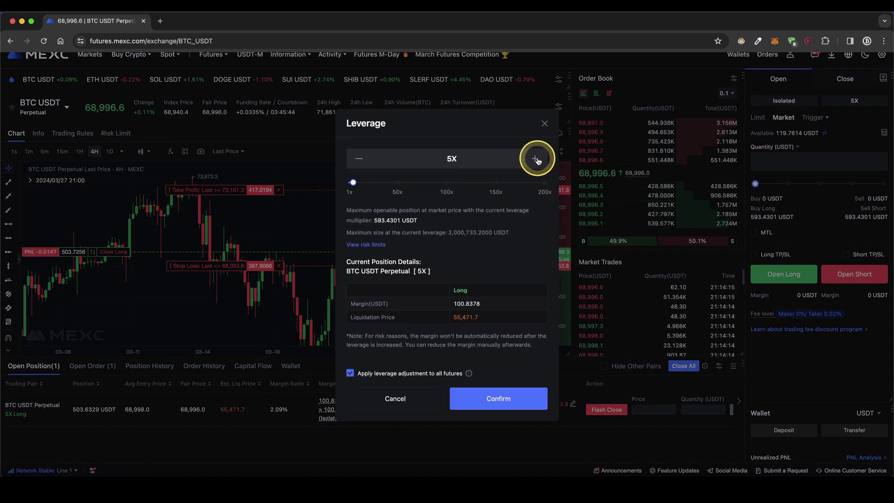
pyautogui.click(536, 159)
pyautogui.click(535, 159)
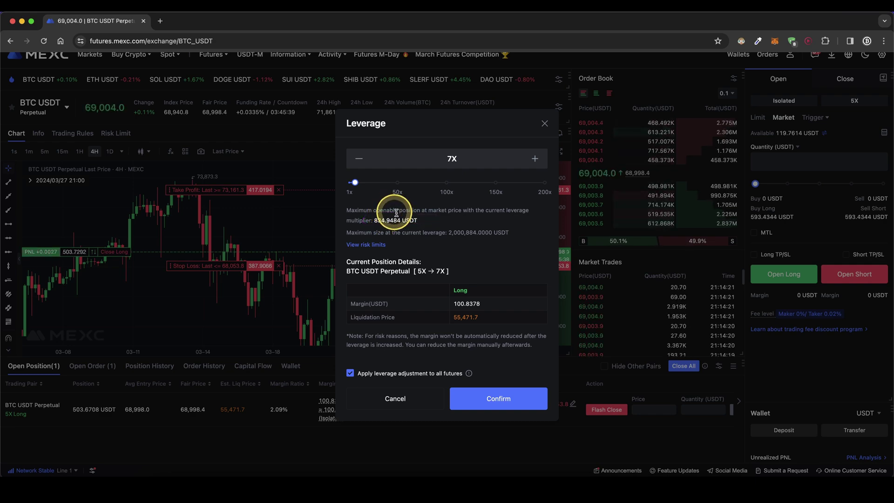
pyautogui.click(502, 399)
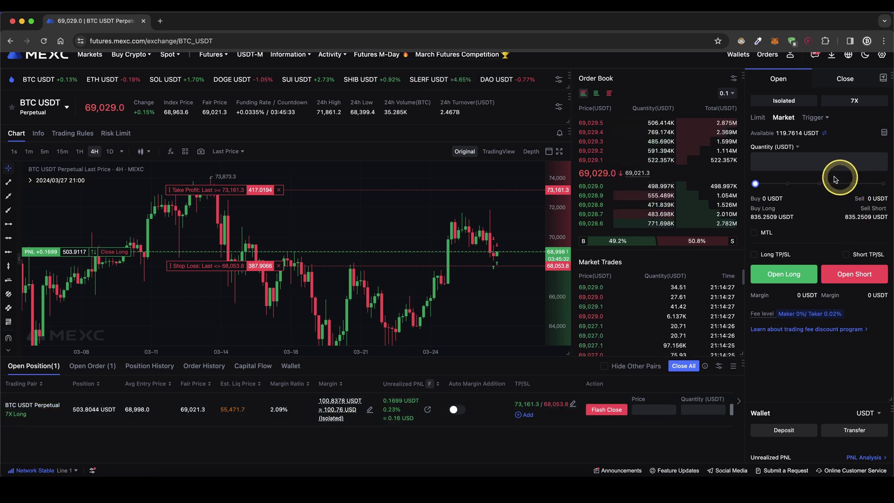
# Set the order quantity to 85% and compare the 7X position size with the margin it requires
pyautogui.moveTo(755, 184); pyautogui.dragTo(883, 184)
pyautogui.scroll(1, 798, 196)
pyautogui.moveTo(820, 196); pyautogui.dragTo(862, 204)
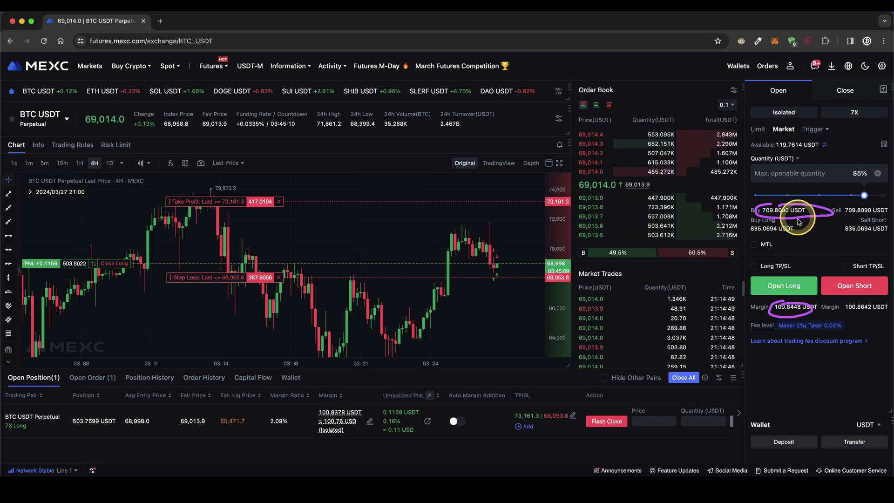
pyautogui.moveTo(793, 281); pyautogui.dragTo(794, 228)
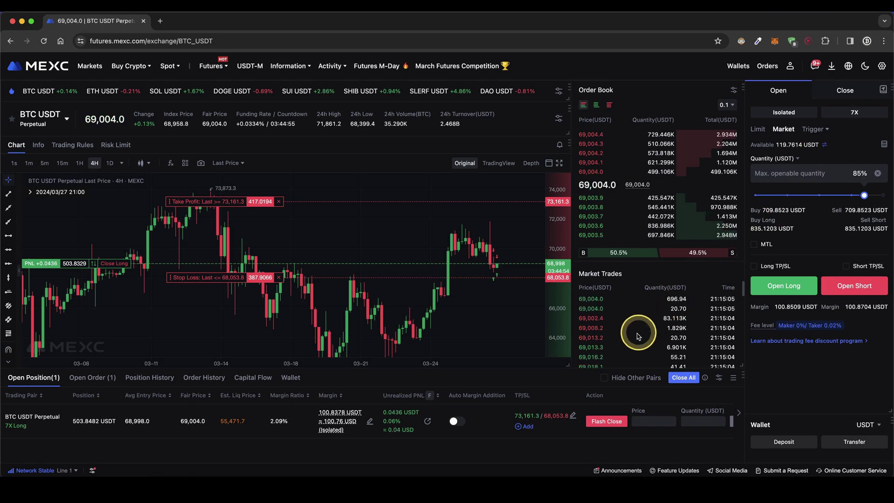
# Flash close the entire BTC USDT long at market price
pyautogui.moveTo(539, 370); pyautogui.dragTo(591, 417)
pyautogui.click(596, 420)
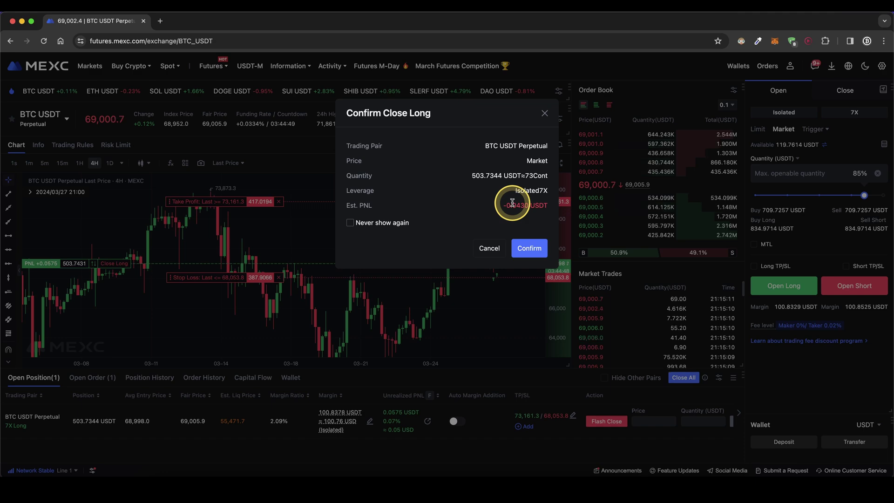
pyautogui.click(528, 247)
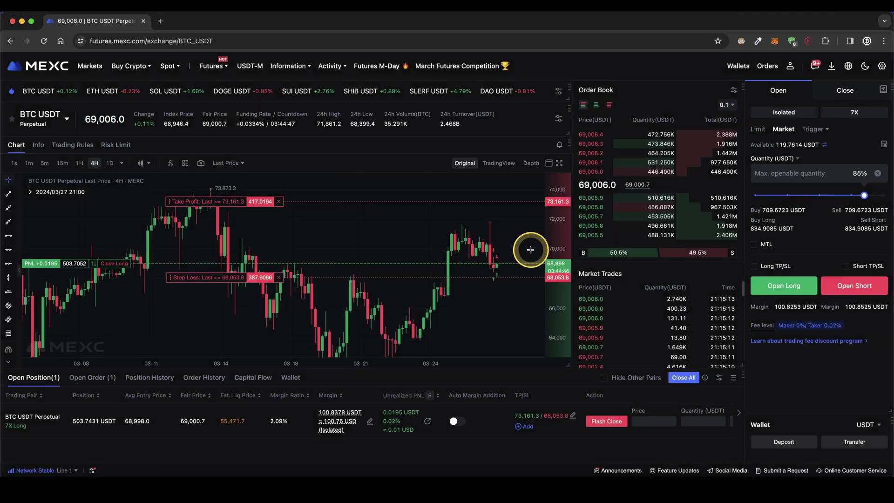
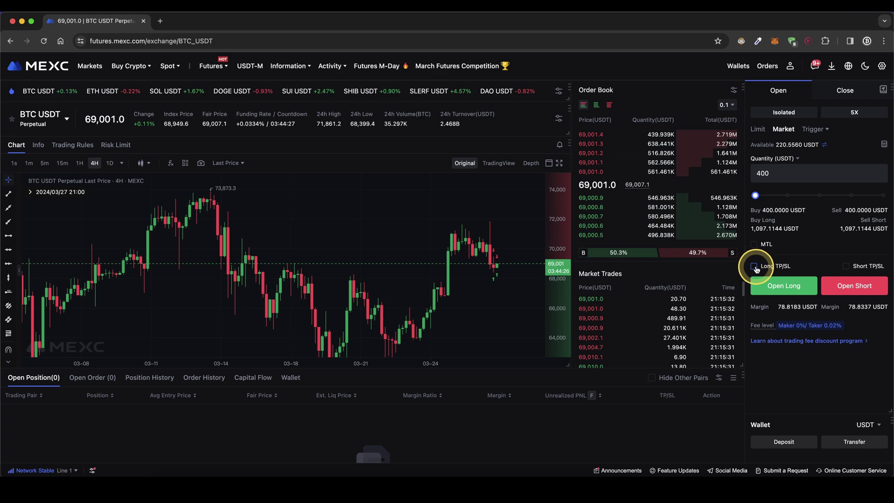
# Open a 400 USDT BTC USDT short at market with 5X isolated leverage and no take-profit or stop-loss
pyautogui.click(845, 291)
pyautogui.click(532, 291)
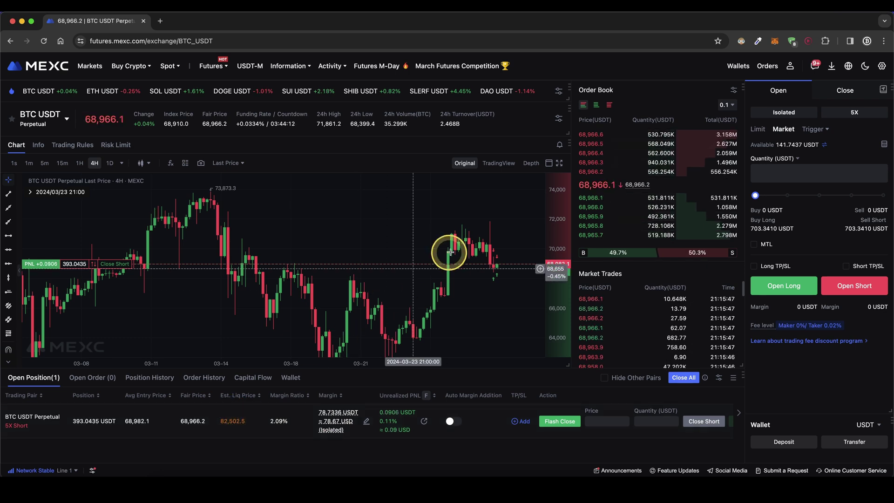
pyautogui.click(494, 207)
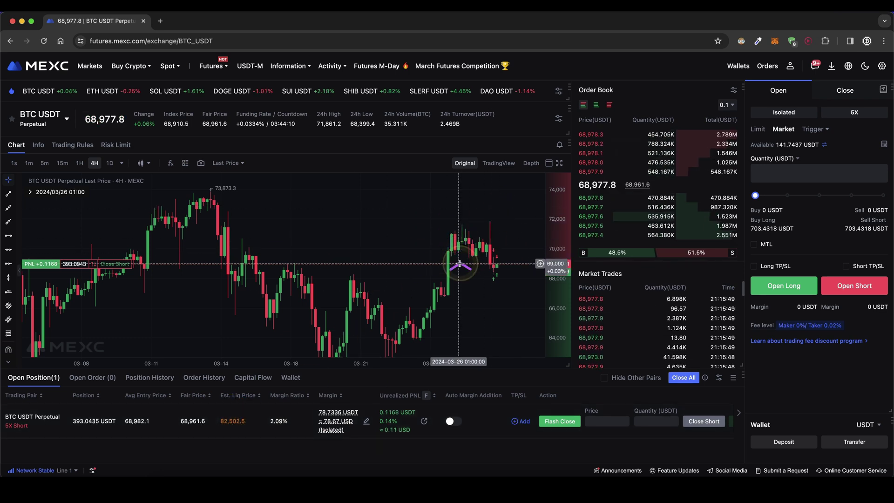
pyautogui.click(496, 203)
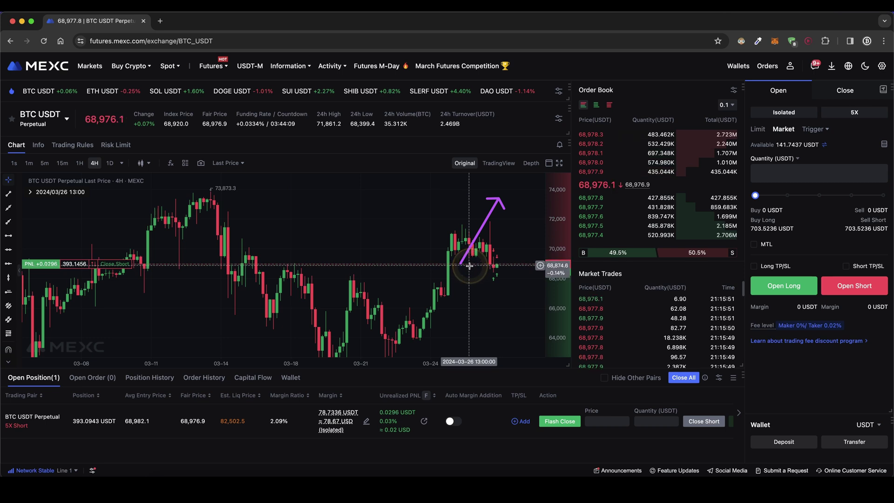
pyautogui.click(488, 332)
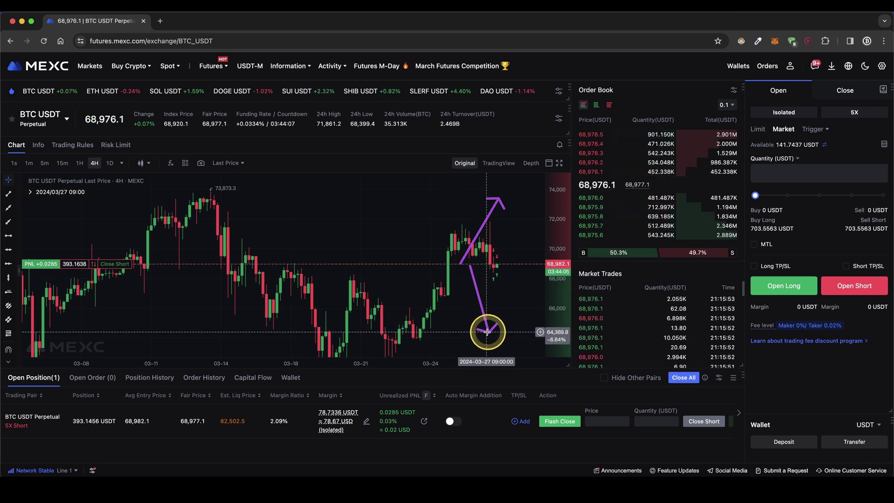
# Add a take-profit at 50% ROE and a stop-loss at -10% ROE to the entire BTC USDT short position
pyautogui.click(520, 422)
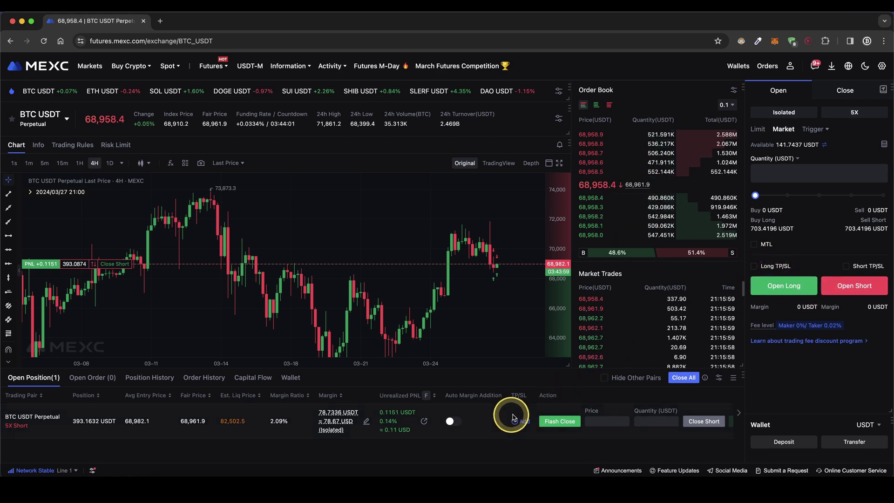
pyautogui.click(523, 419)
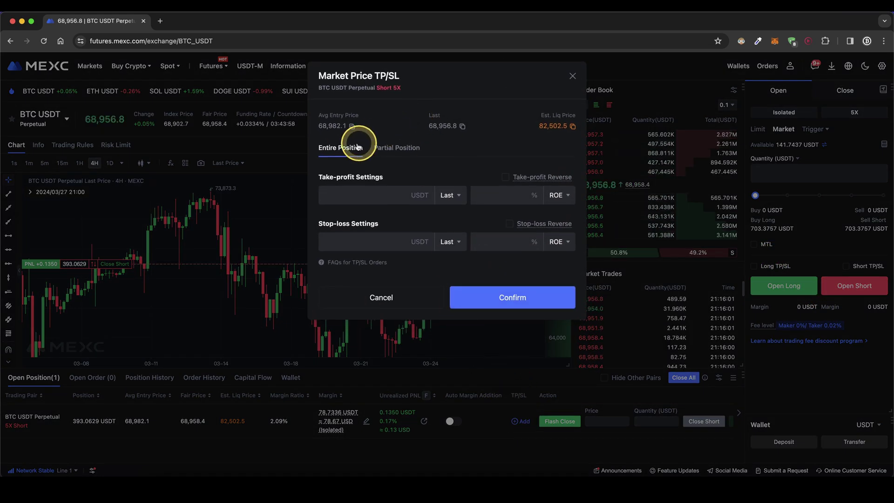
pyautogui.click(512, 192)
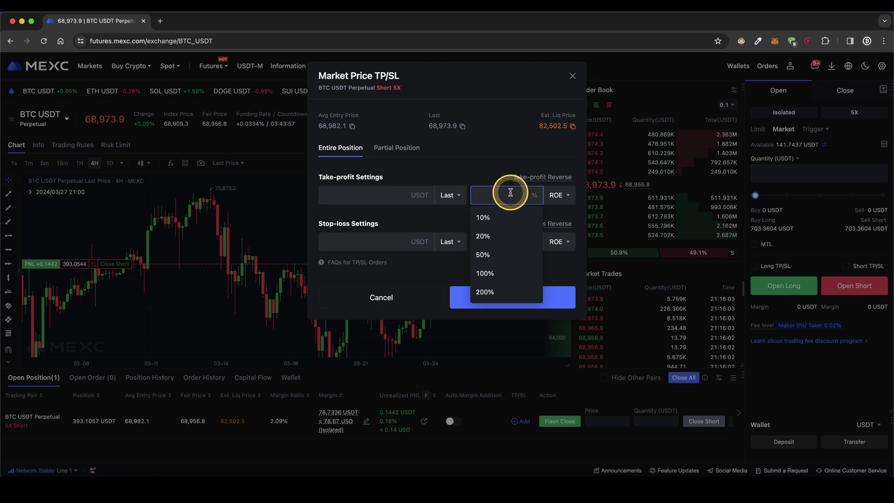
pyautogui.click(513, 254)
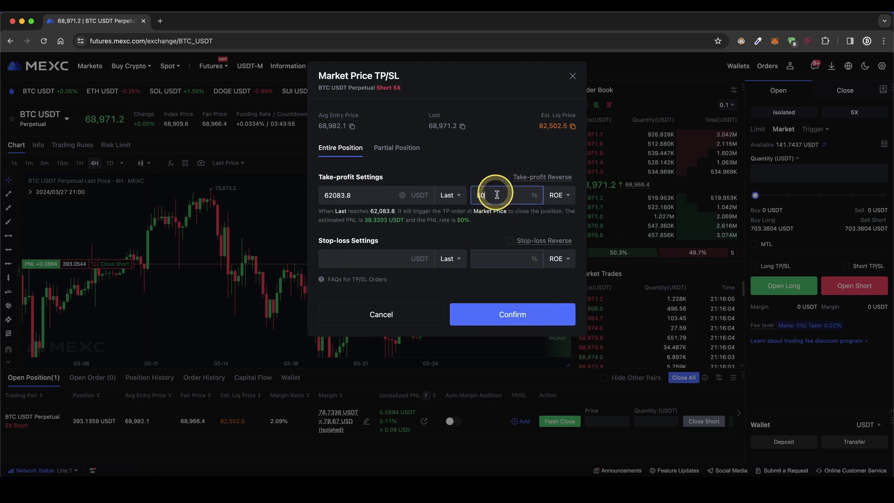
pyautogui.click(496, 258)
pyautogui.click(484, 299)
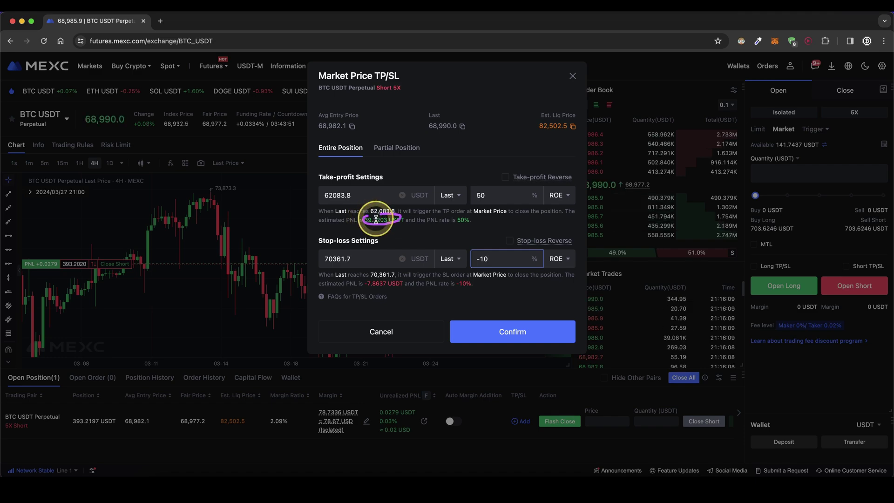
pyautogui.moveTo(377, 274); pyautogui.dragTo(367, 277)
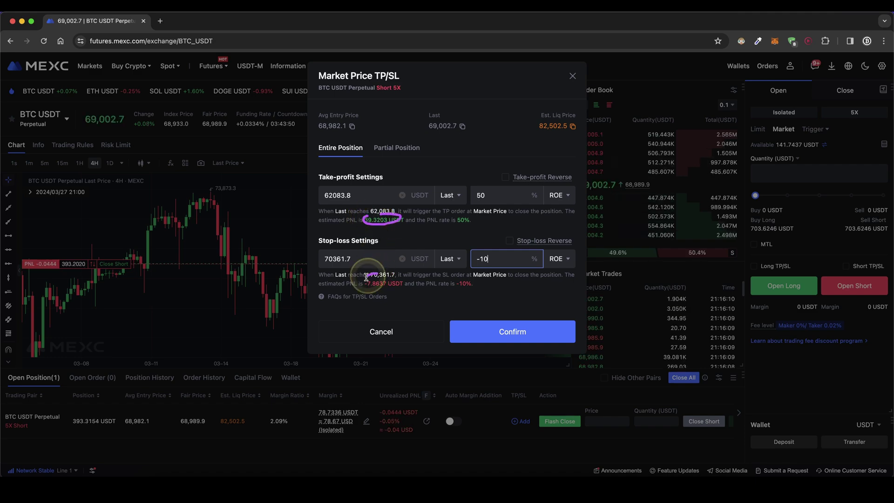
pyautogui.click(505, 337)
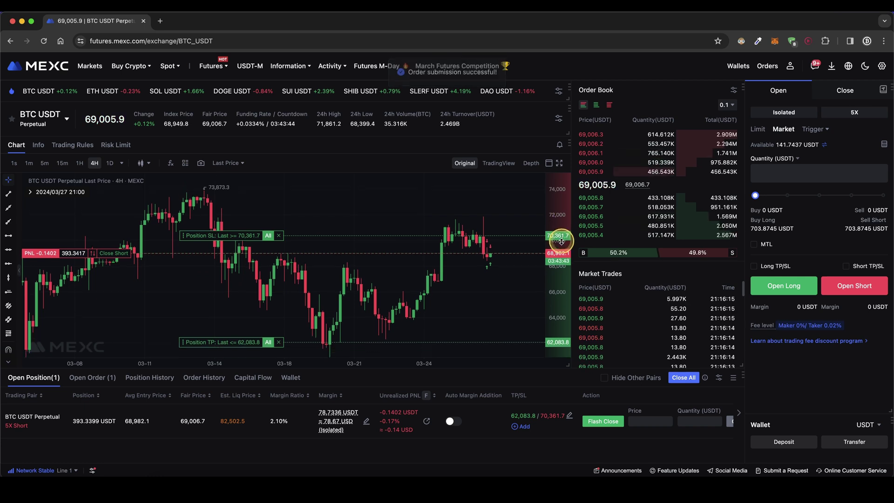
pyautogui.moveTo(562, 241)
pyautogui.mouseDown()
pyautogui.moveTo(509, 273)
pyautogui.moveTo(455, 259)
pyautogui.moveTo(413, 185)
pyautogui.moveTo(397, 198)
pyautogui.moveTo(410, 188)
pyautogui.moveTo(435, 205)
pyautogui.moveTo(458, 299)
pyautogui.mouseUp()
pyautogui.moveTo(261, 293)
pyautogui.mouseDown()
pyautogui.moveTo(239, 294)
pyautogui.moveTo(279, 305)
pyautogui.moveTo(243, 295)
pyautogui.mouseUp()
pyautogui.press('Escape')
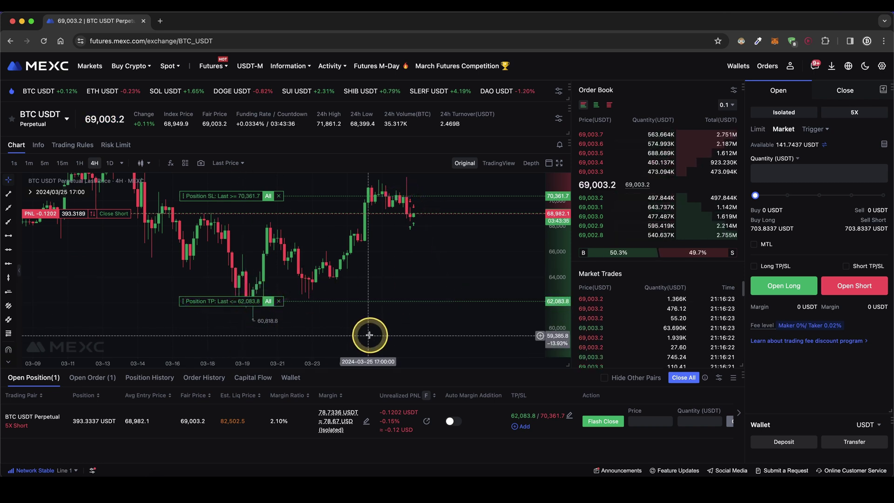
# Preview a 43% market close of the BTC USDT short and return to the order form for opening positions
pyautogui.click(845, 99)
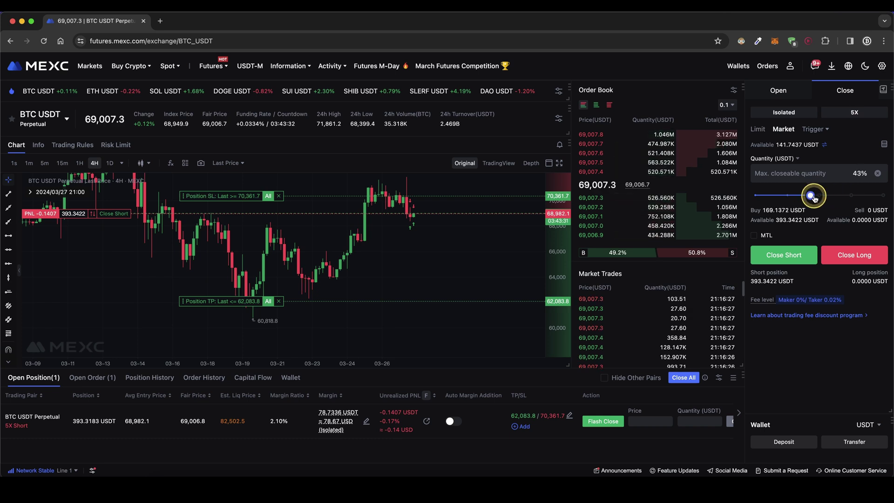
pyautogui.click(769, 93)
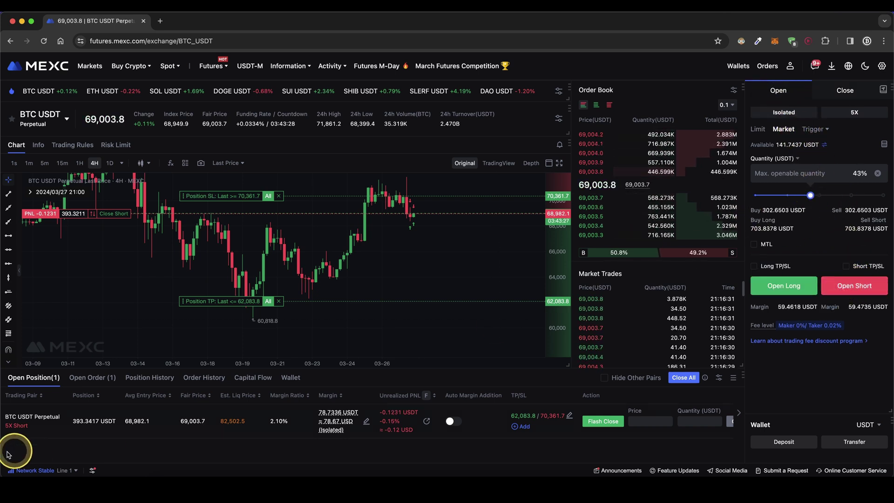
pyautogui.moveTo(110, 413); pyautogui.dragTo(122, 412)
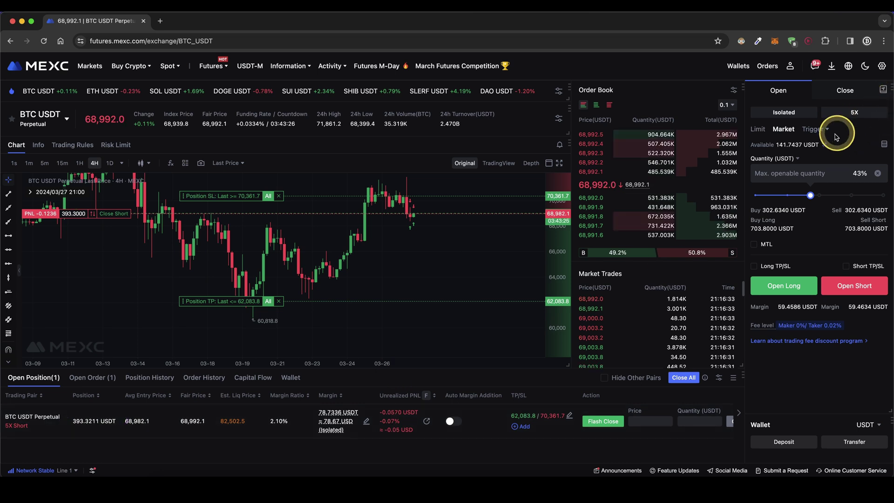
pyautogui.moveTo(823, 151); pyautogui.dragTo(848, 117)
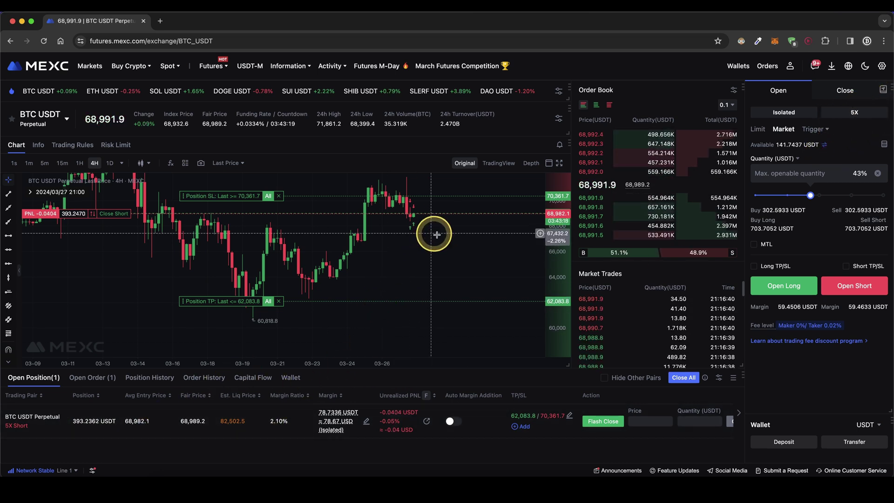
# Flash close the entire BTC USDT short at market price
pyautogui.click(604, 422)
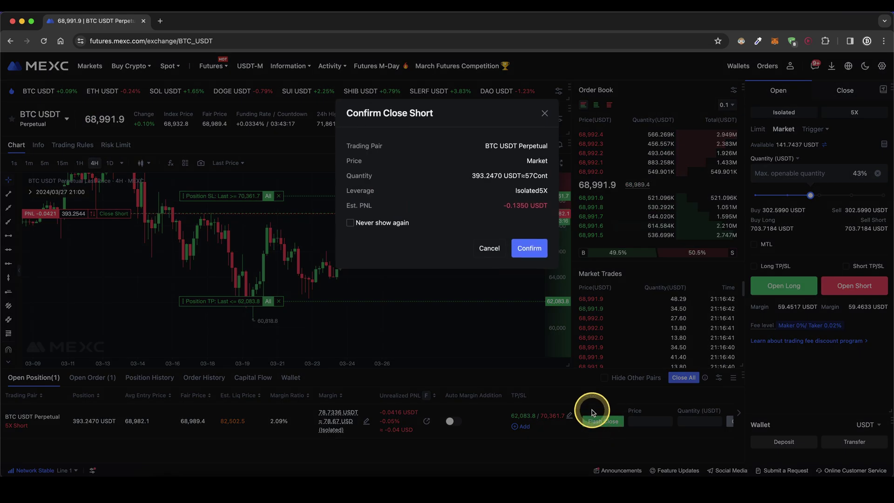
pyautogui.click(533, 247)
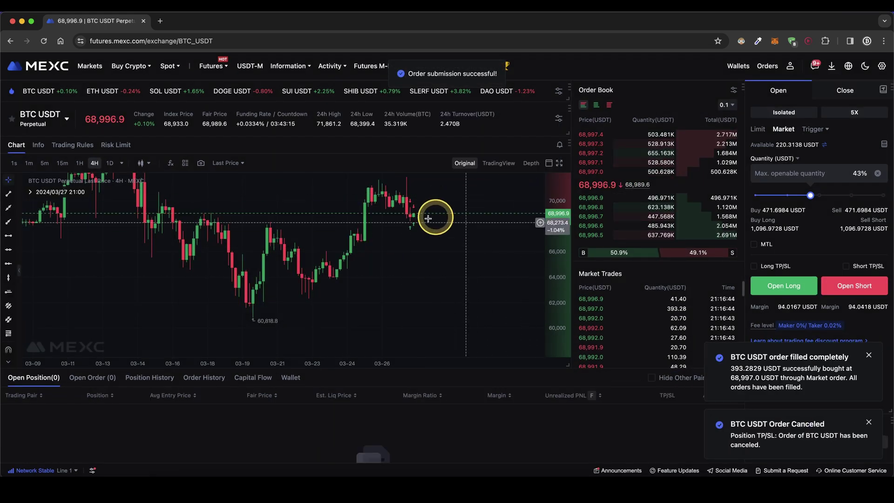